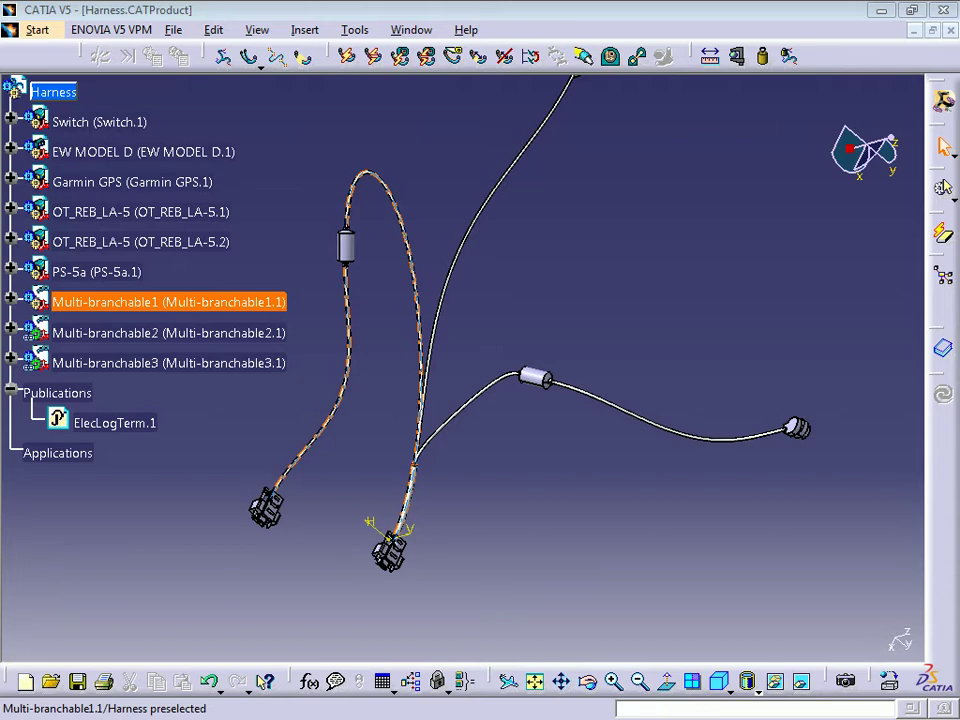
Examine the branches of Multi-branchable1 and the bundle segments each one contains, in both the tree and the model.
middle_click_drag(491, 347, 490, 414)
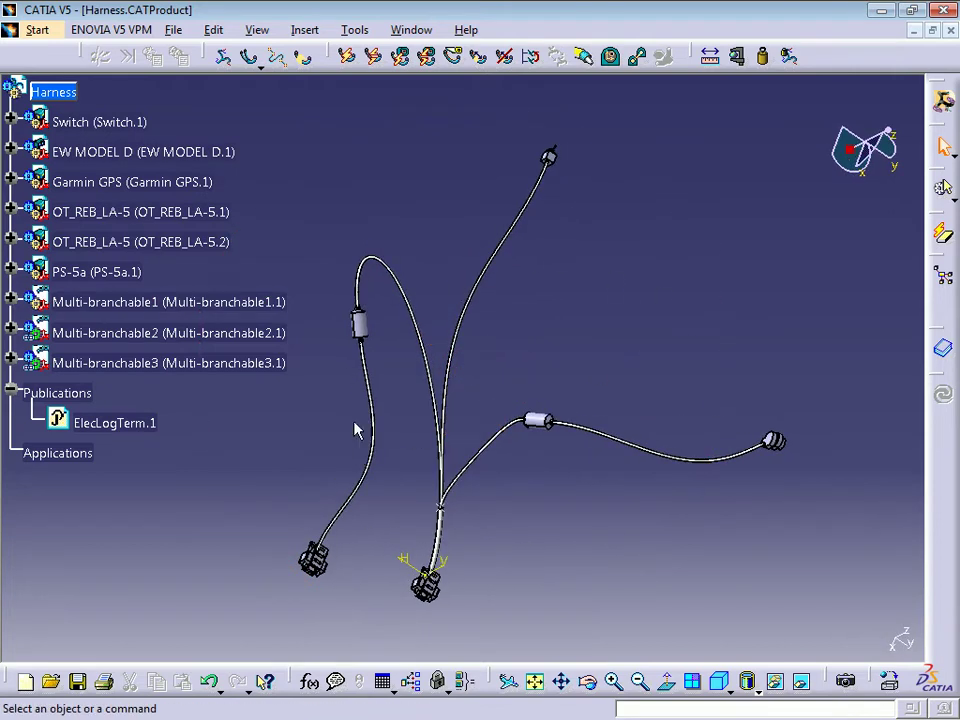
left_click(90, 316)
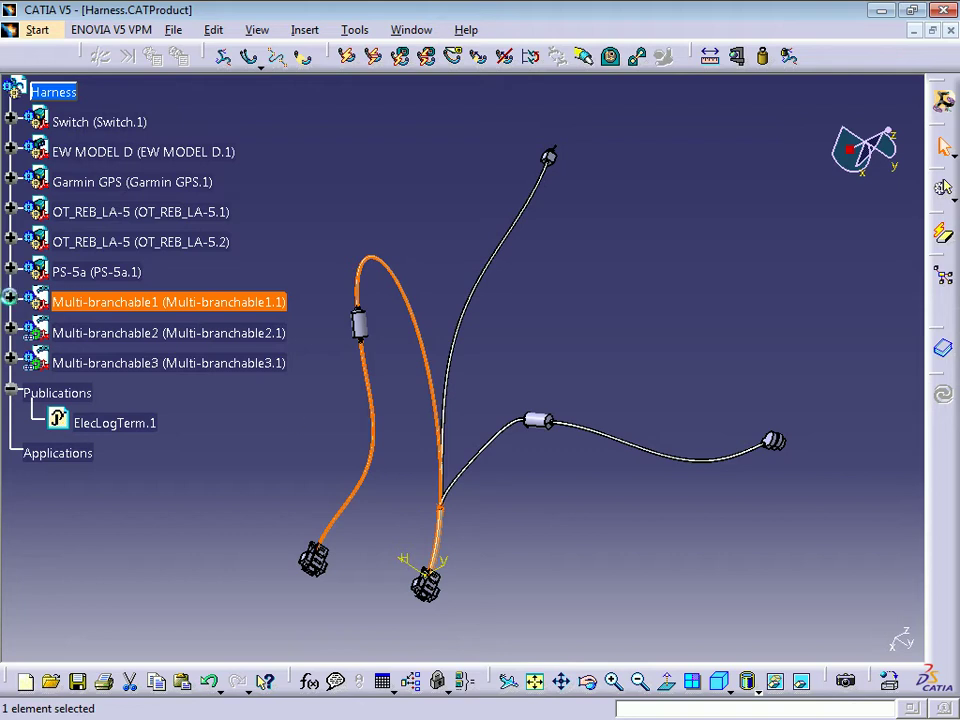
left_click(10, 298)
left_click(88, 393)
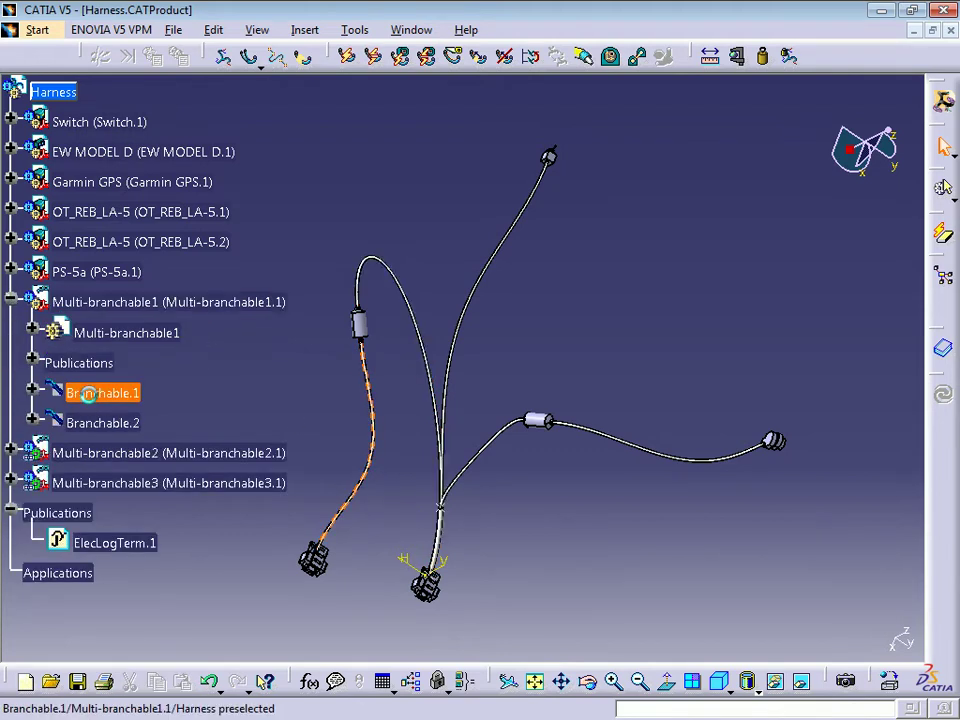
left_click(95, 423)
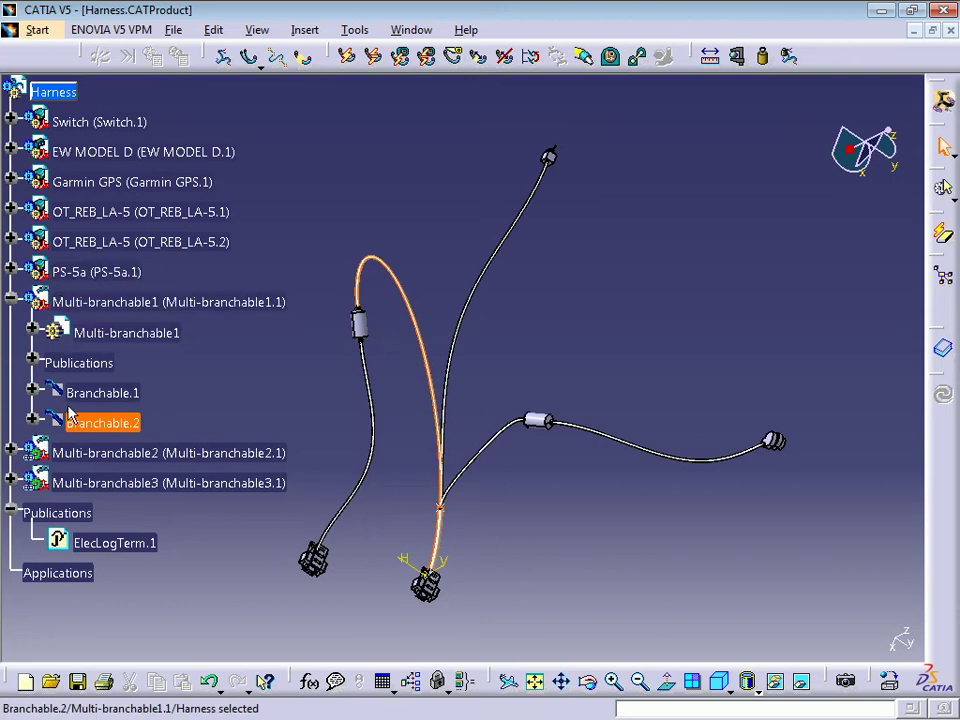
left_click(33, 422)
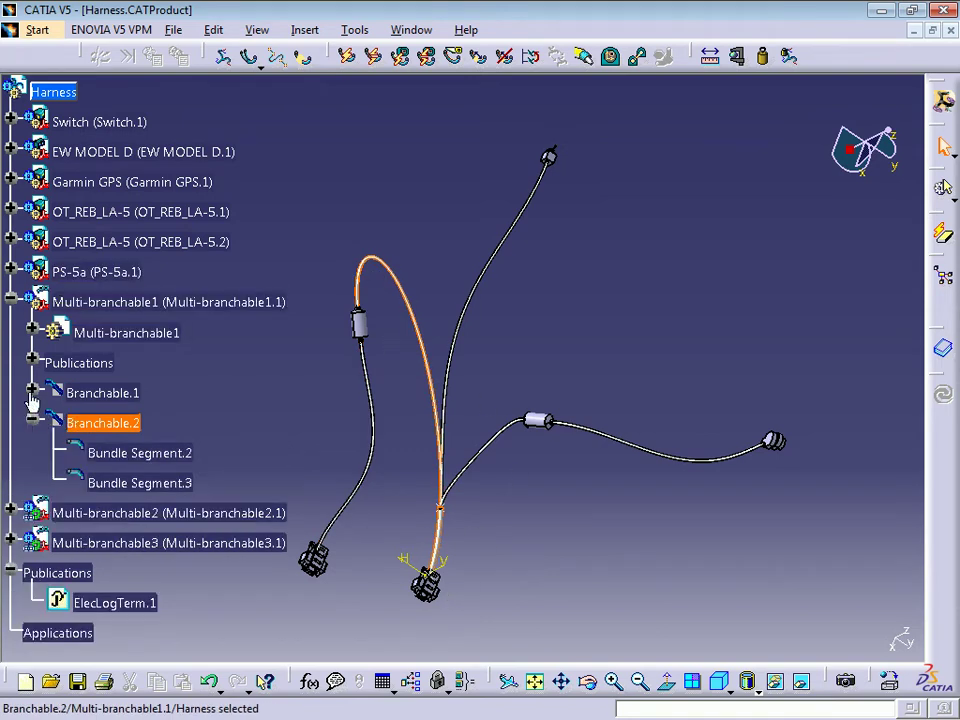
left_click(33, 393)
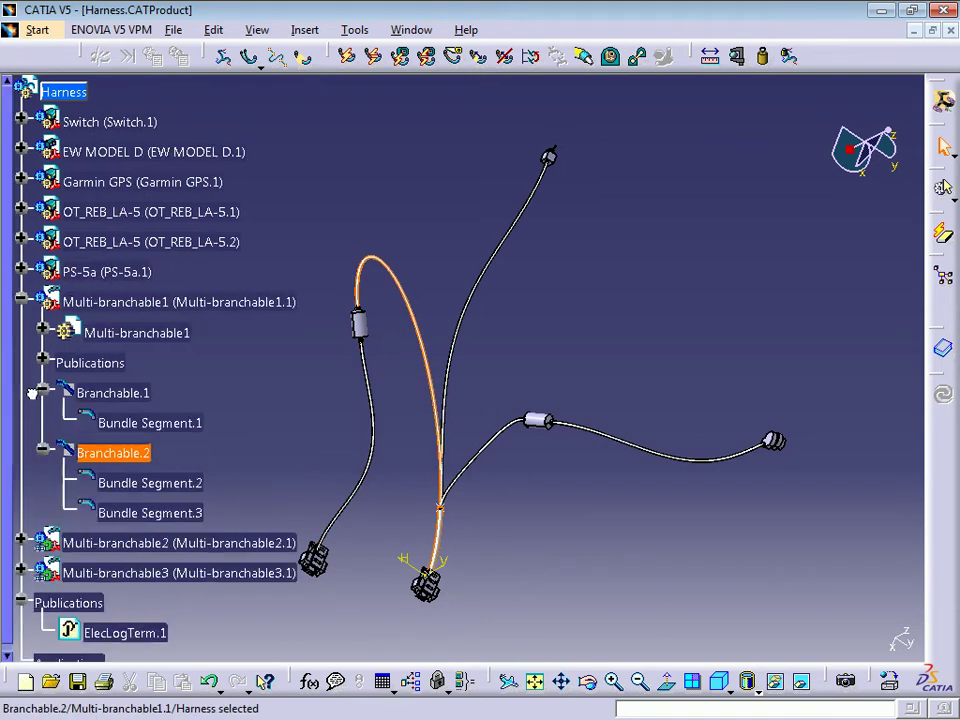
left_click(140, 424)
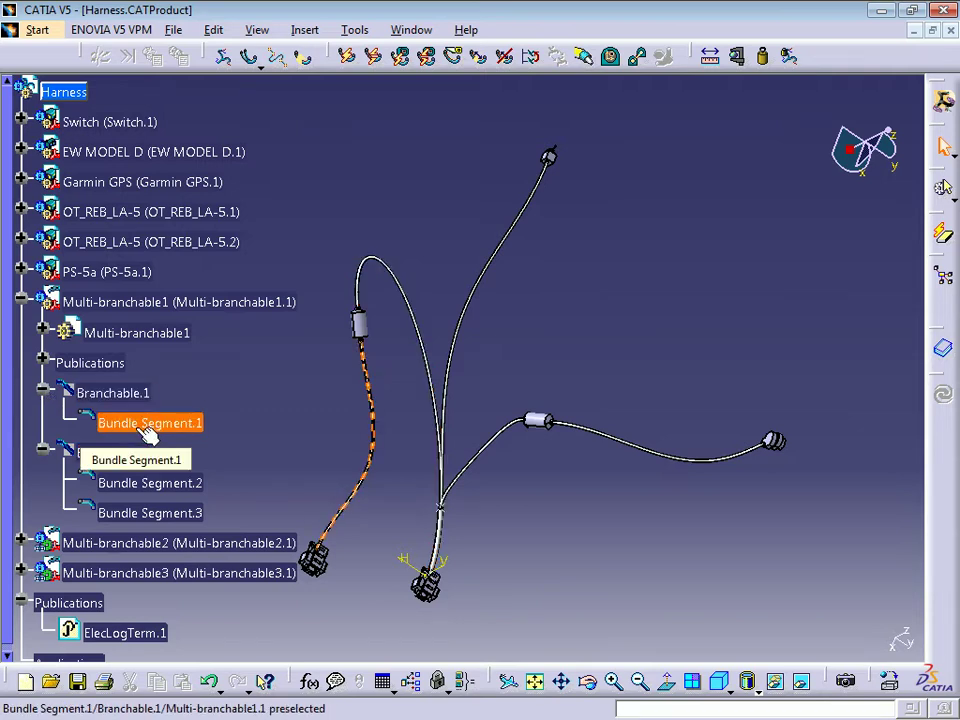
left_click(112, 393)
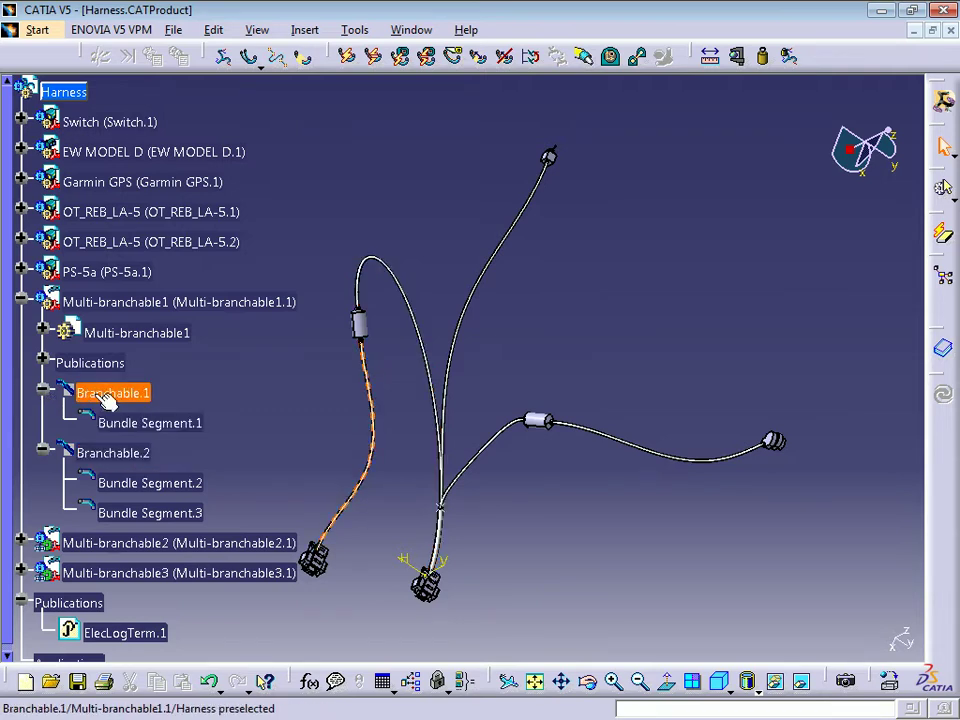
left_click(180, 302)
left_click(243, 389)
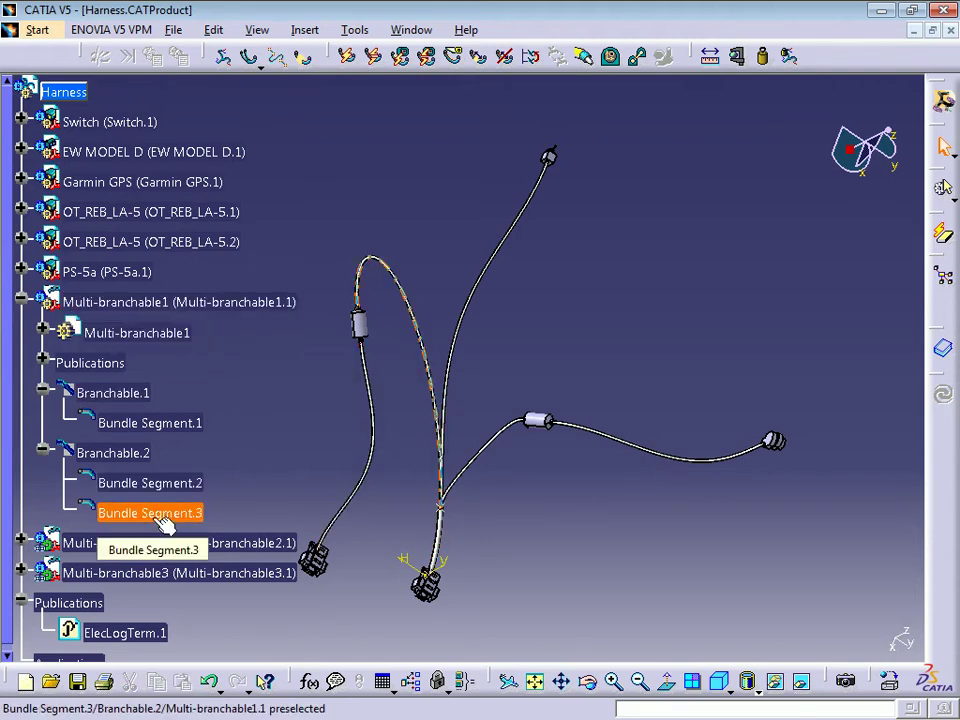
left_click(135, 453)
left_click(237, 467)
middle_click_drag(237, 467, 311, 383)
middle_click_drag(213, 516, 208, 484)
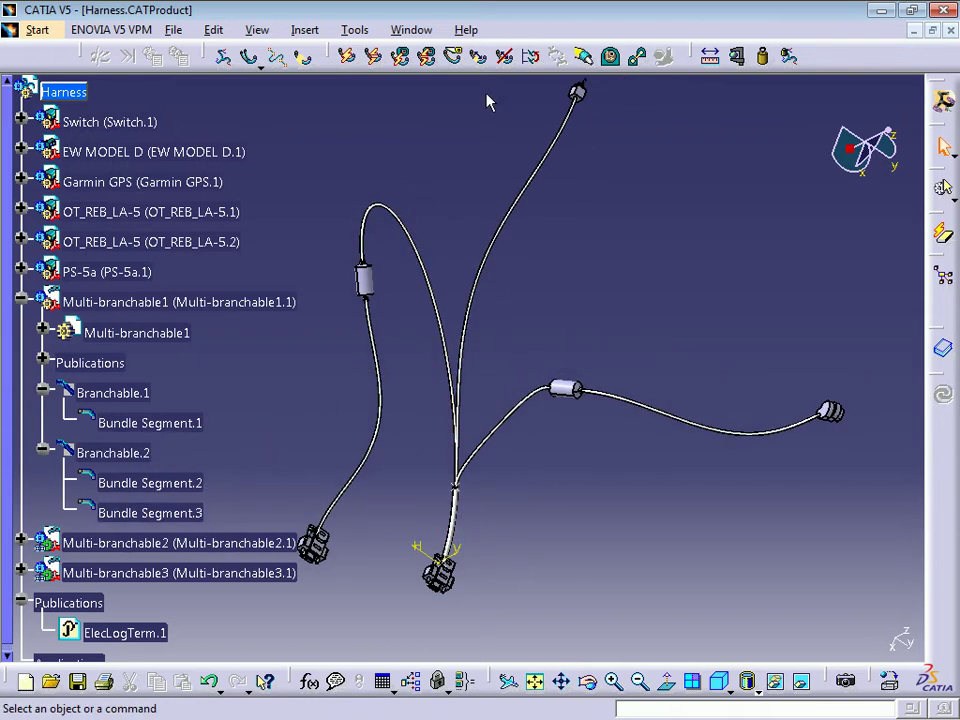
Split Branchable.2 of Multi-branchable1 on the current selected branch point and update the harness.
left_click(455, 58)
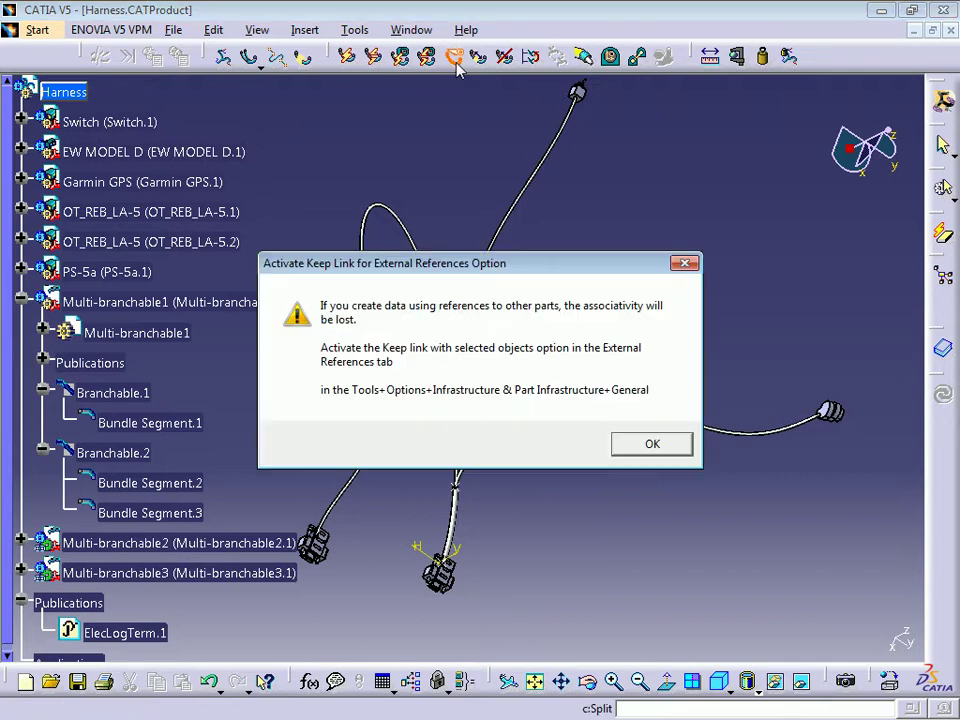
left_click(630, 450)
left_click(79, 513)
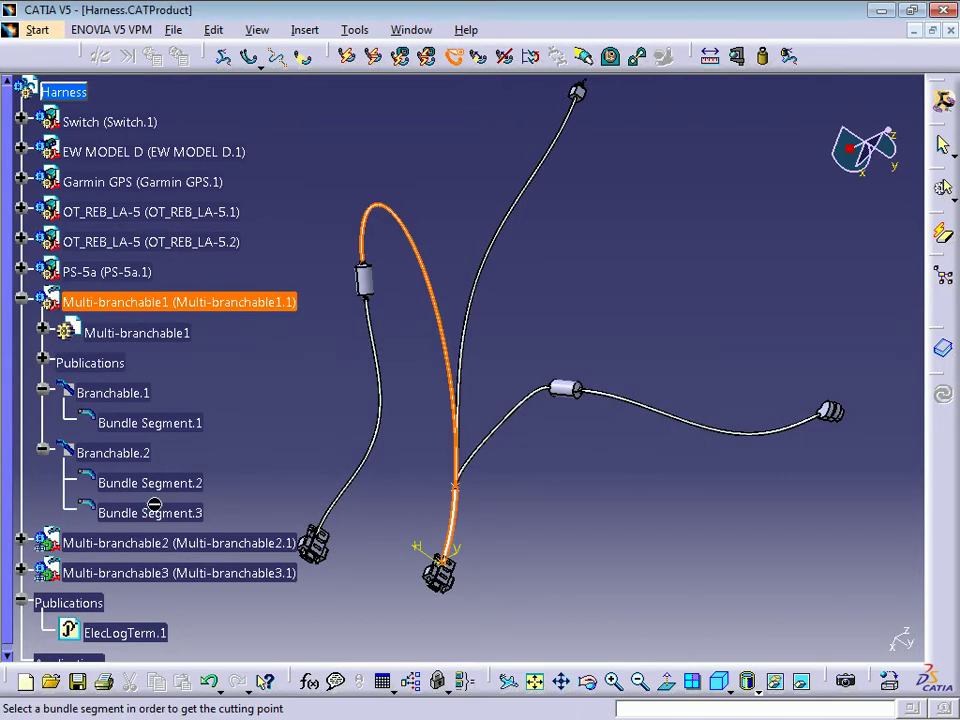
left_click(434, 277)
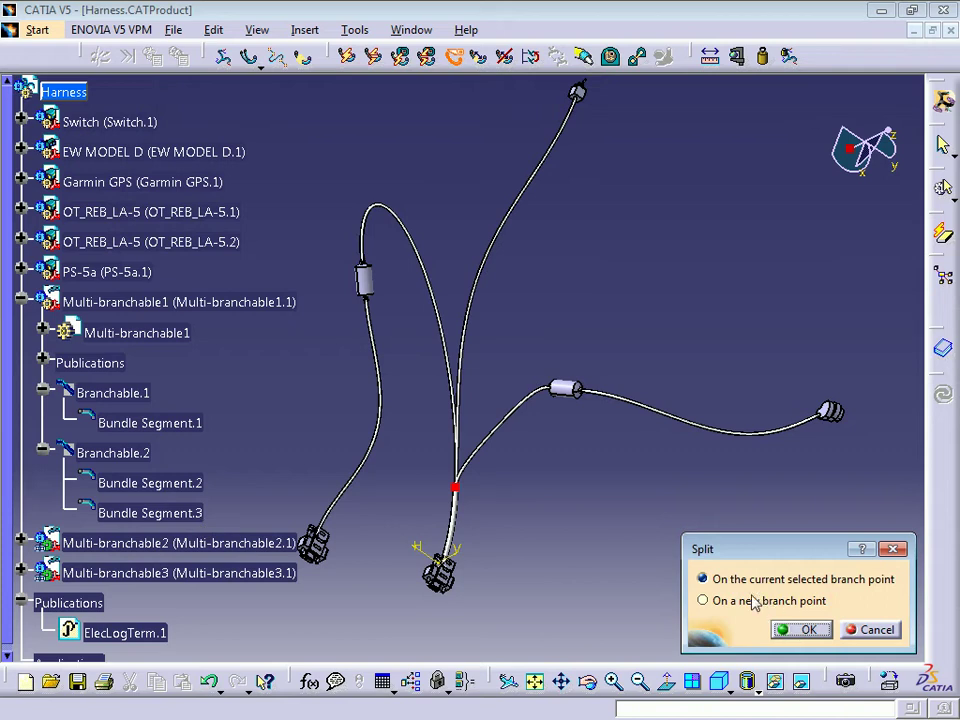
left_click(803, 628)
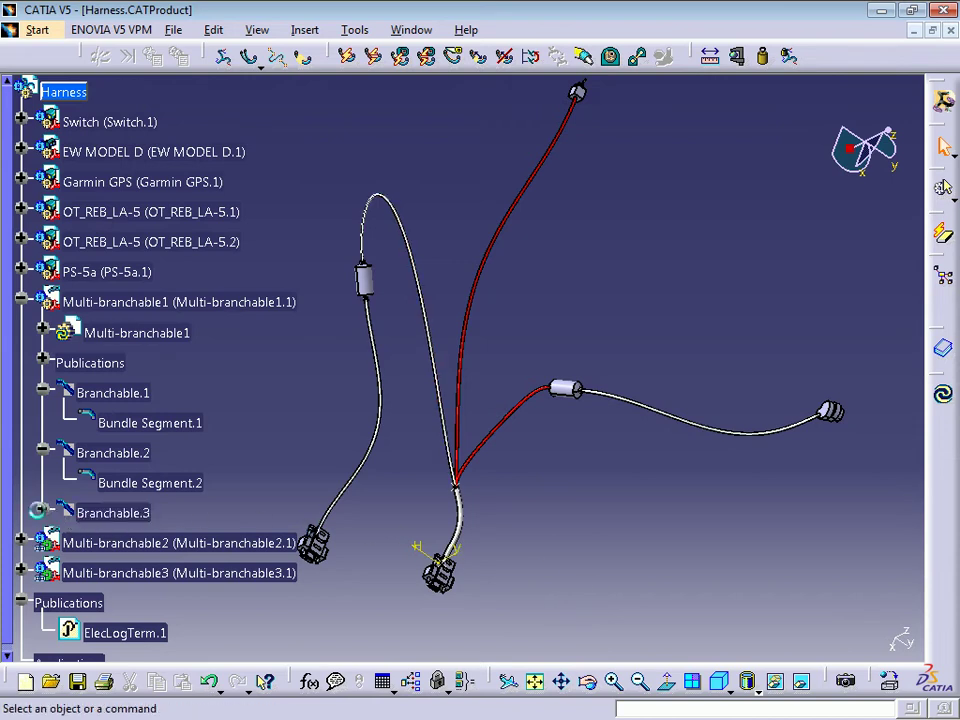
left_click(42, 512)
left_click(165, 546)
left_click(943, 393)
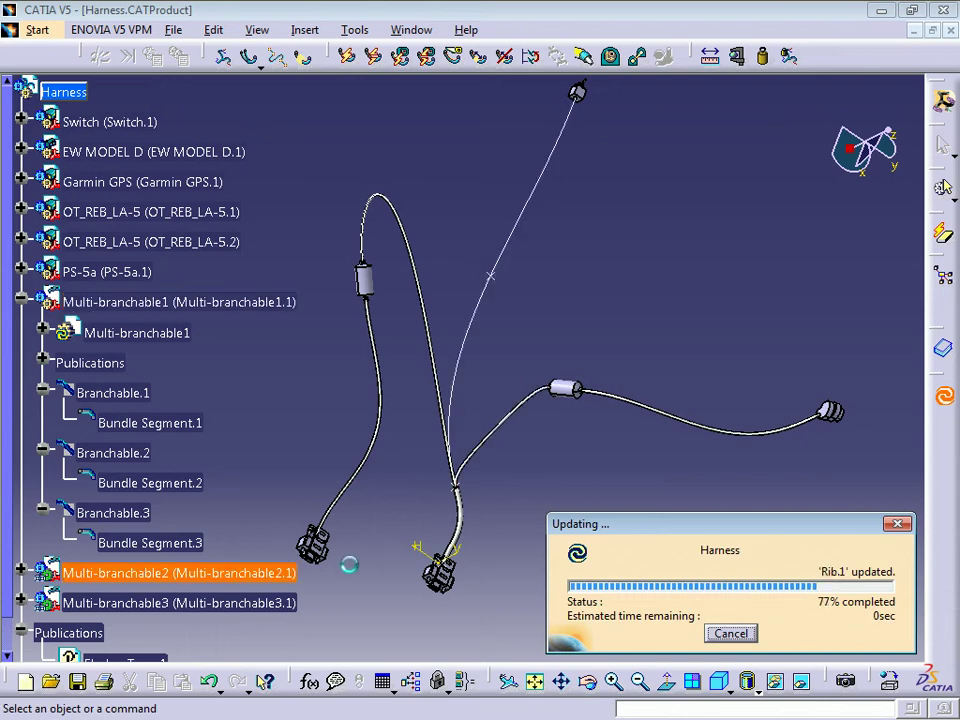
Collapse the branches of Multi-branchable1 and transfer Branchable.1 to a new multi-branchable document in the same geometrical bundle.
left_click(133, 512)
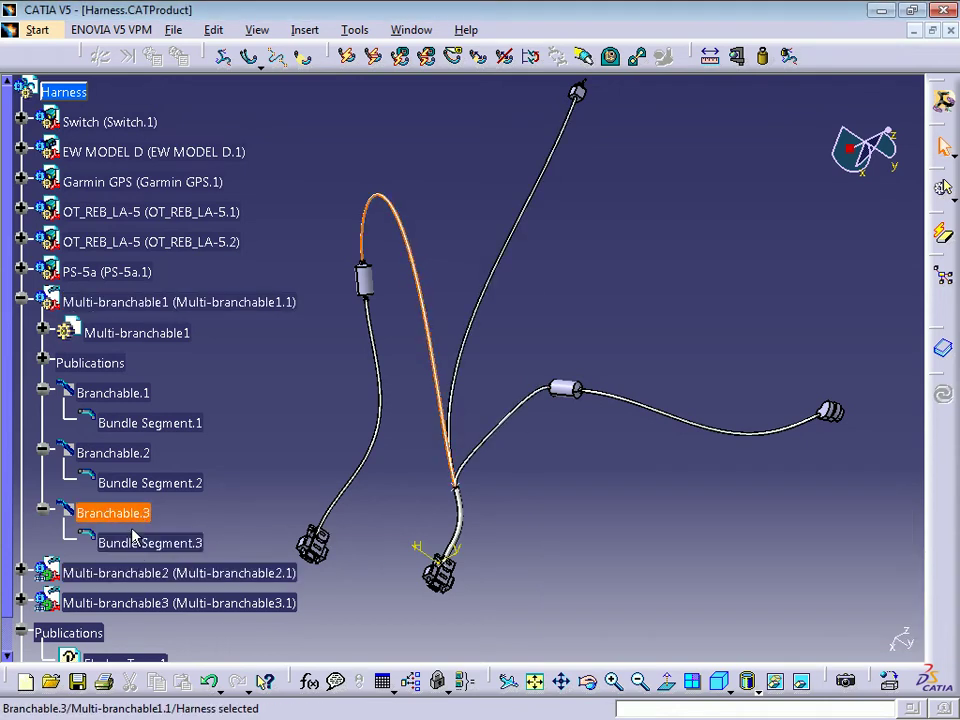
left_click(42, 388)
left_click(41, 422)
left_click(33, 450)
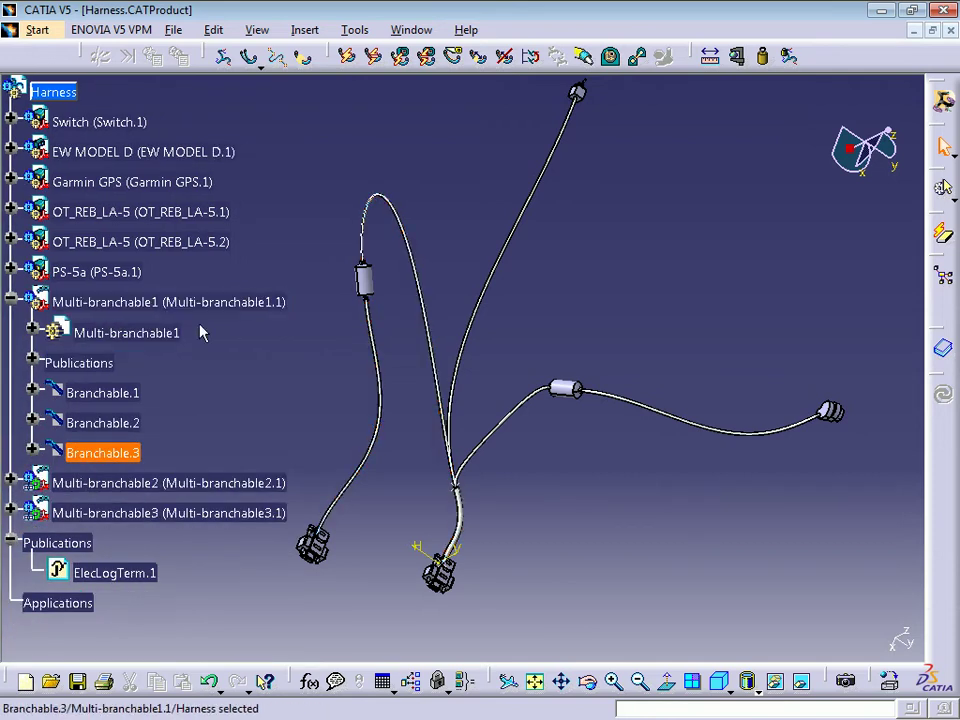
middle_click_drag(210, 386, 328, 394)
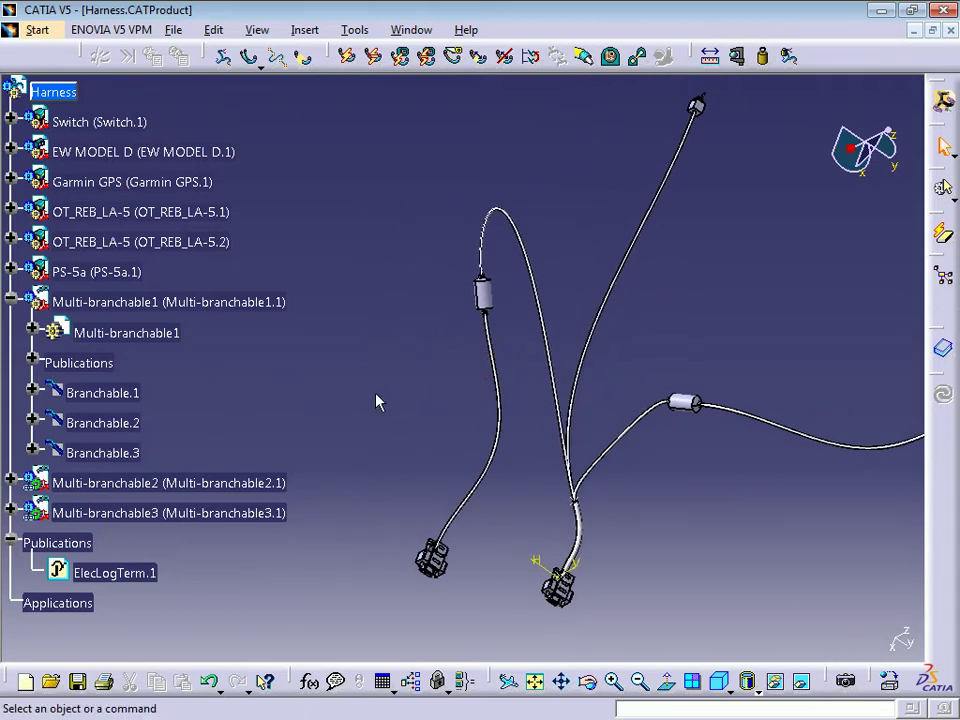
middle_click_drag(387, 385, 238, 379)
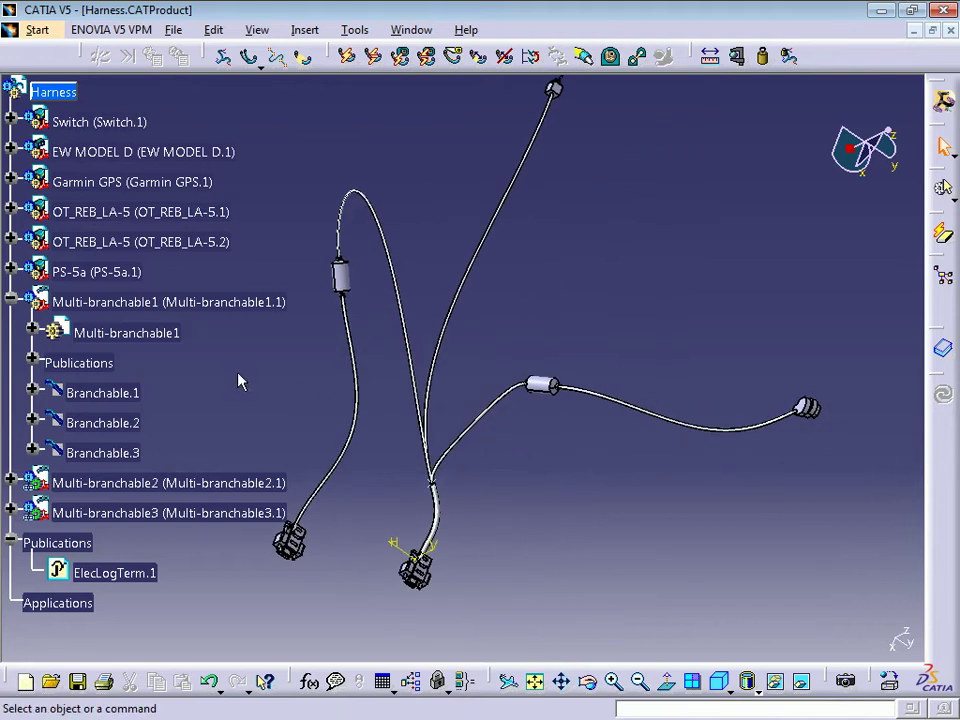
left_click(533, 62)
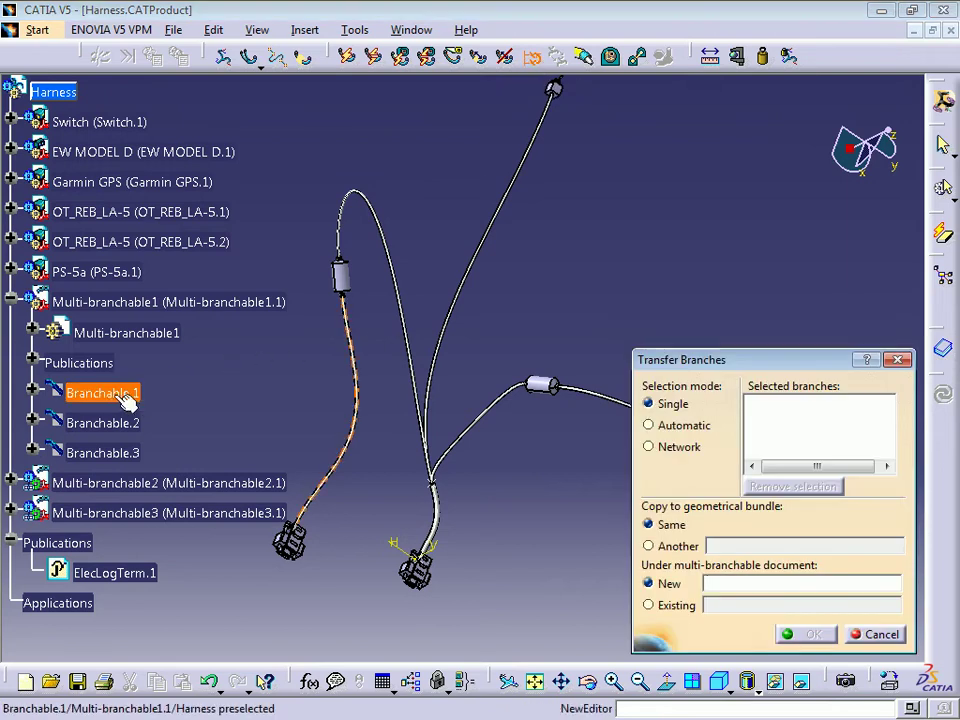
left_click(118, 395)
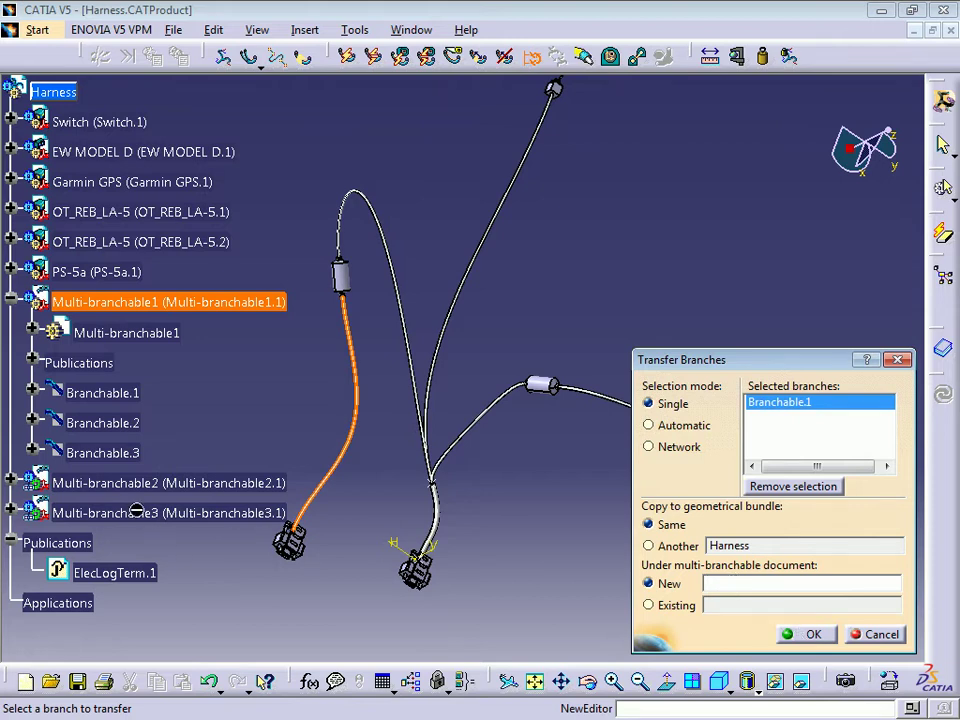
left_click(813, 635)
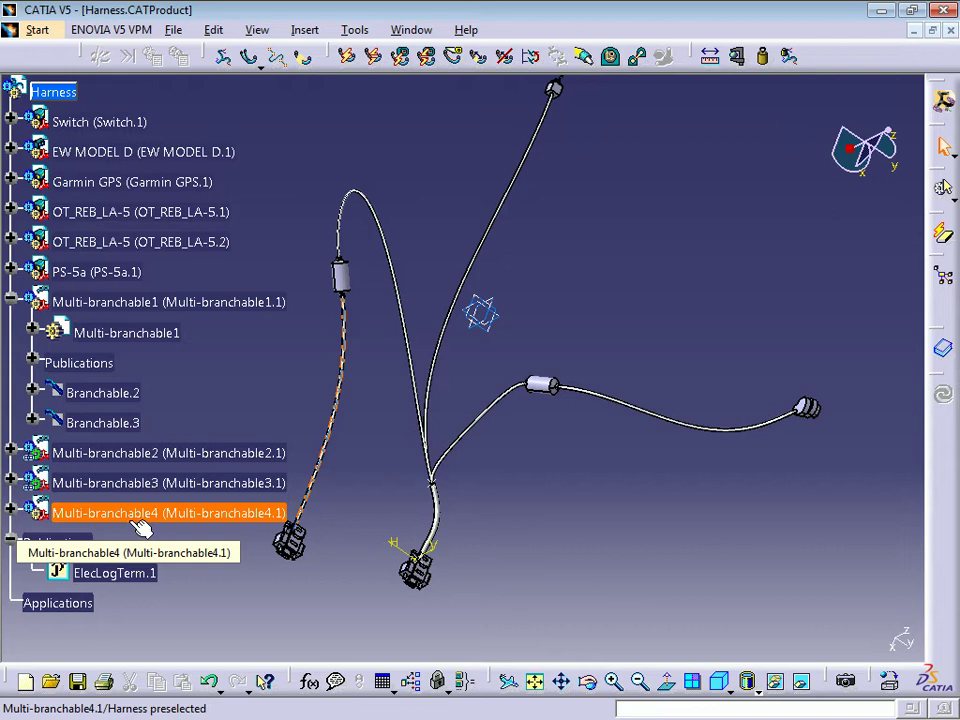
Inspect the transferred branch under Multi-branchable4 and the branches left in Multi-branchable1.
left_click(11, 512)
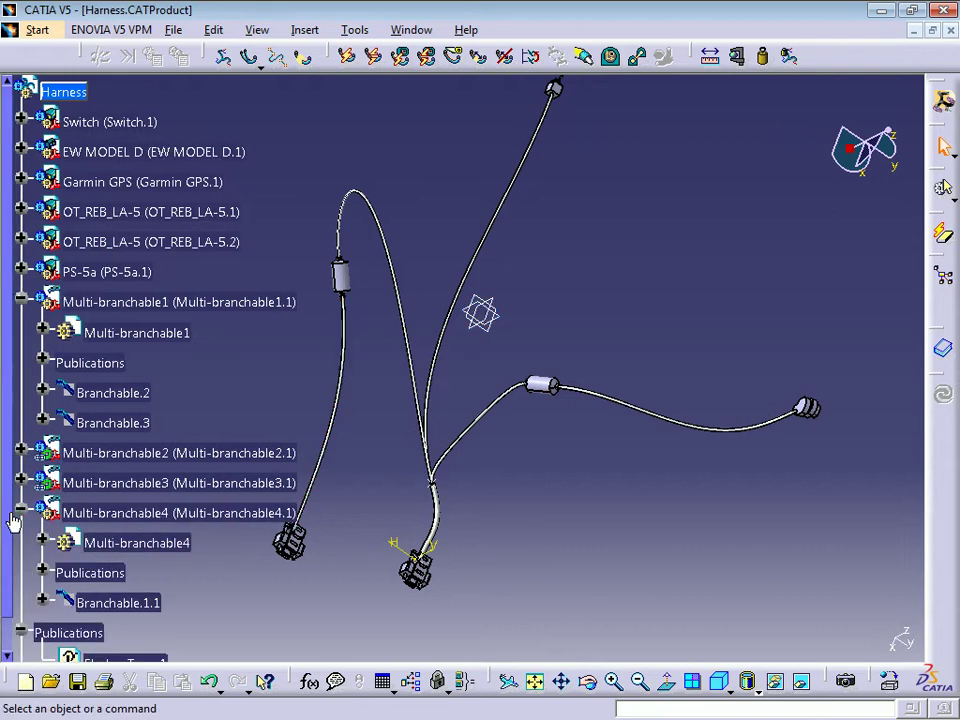
scroll(127, 562, "down", 1)
left_click(125, 544)
middle_click_drag(320, 464, 455, 475)
left_click(326, 525)
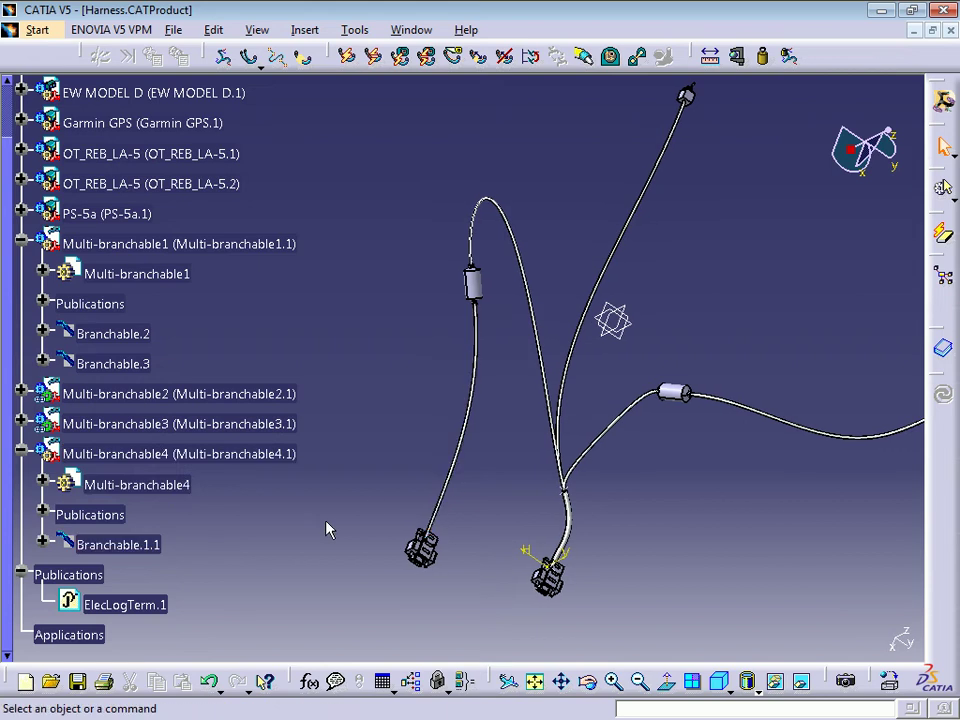
left_click(137, 338)
middle_click_drag(274, 330, 250, 318)
left_click(398, 167)
Transfer Branchable.2 of Multi-branchable1 to a new multi-branchable document in the same geometrical bundle and update the harness.
left_click(530, 58)
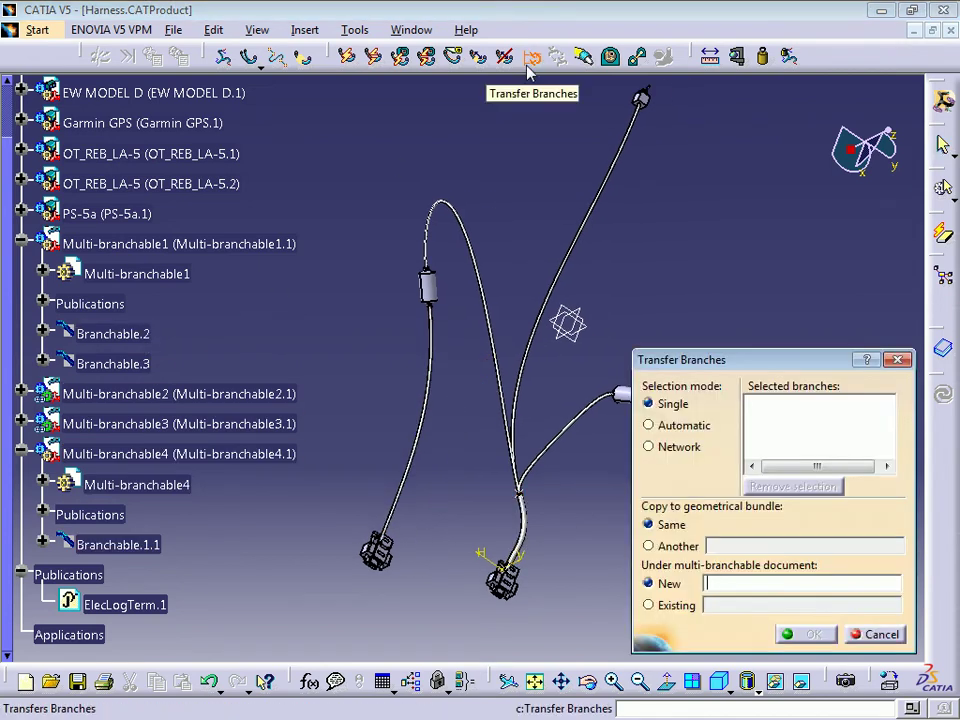
left_click(120, 334)
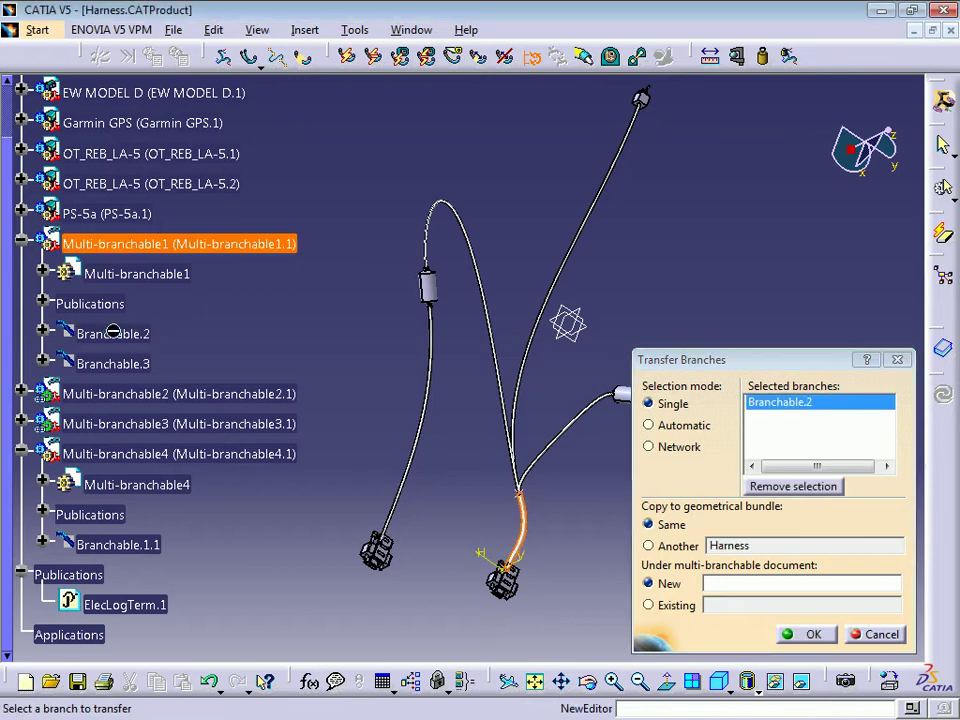
left_click(813, 635)
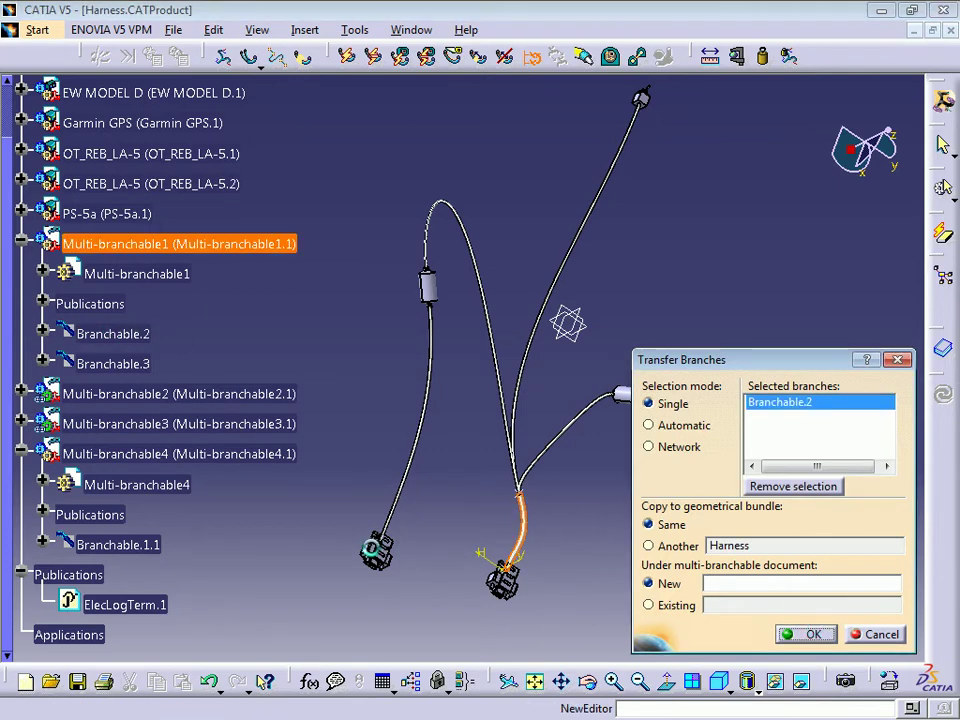
left_click(941, 393)
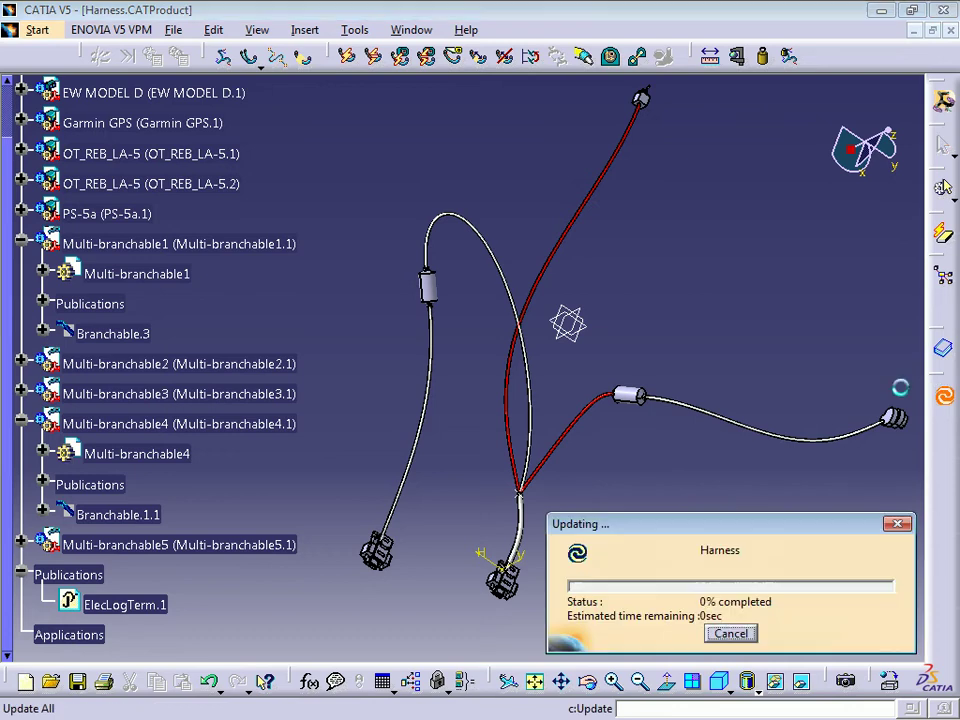
Inspect Branchable.2 and its bundle segment under Multi-branchable5, and collapse Multi-branchable4 and Multi-branchable5 in the tree.
left_click(21, 544)
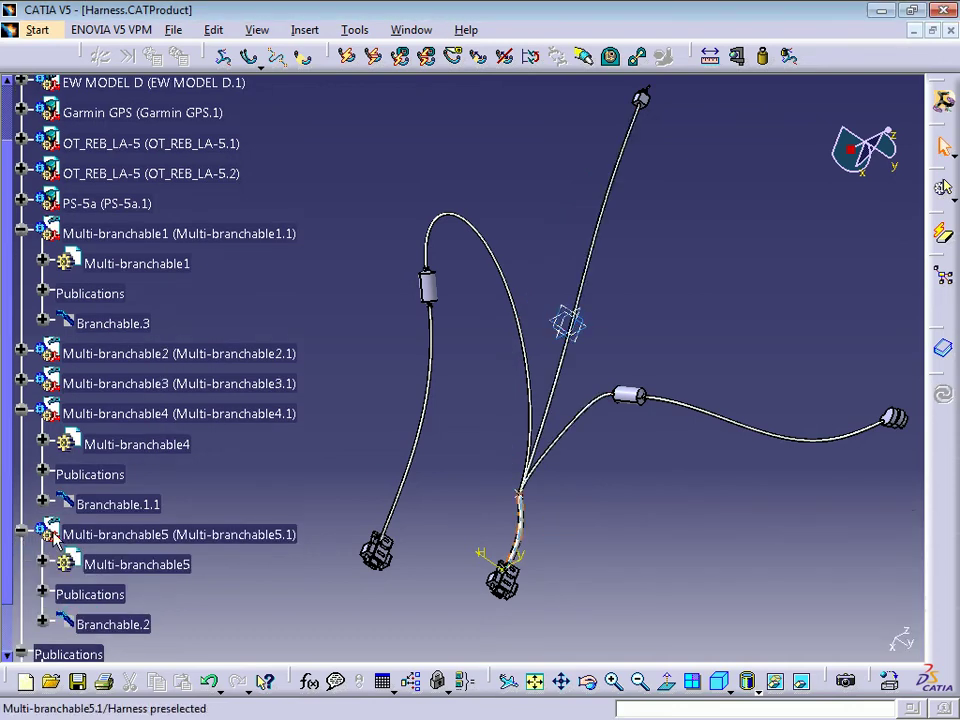
left_click(42, 624)
left_click(130, 594)
middle_click_drag(489, 484, 415, 566)
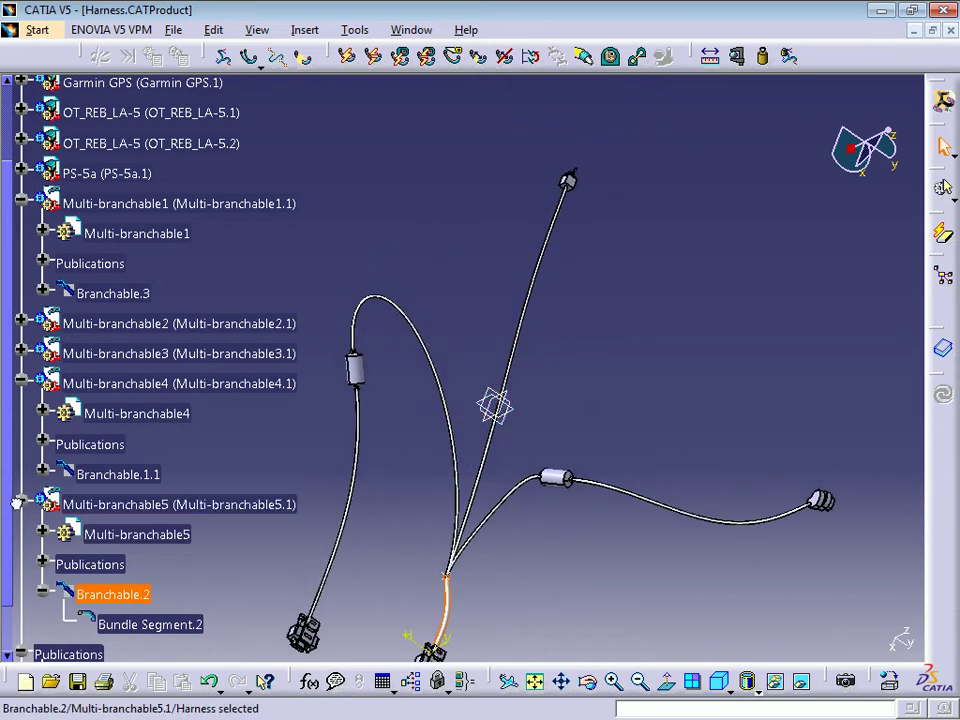
left_click(17, 381)
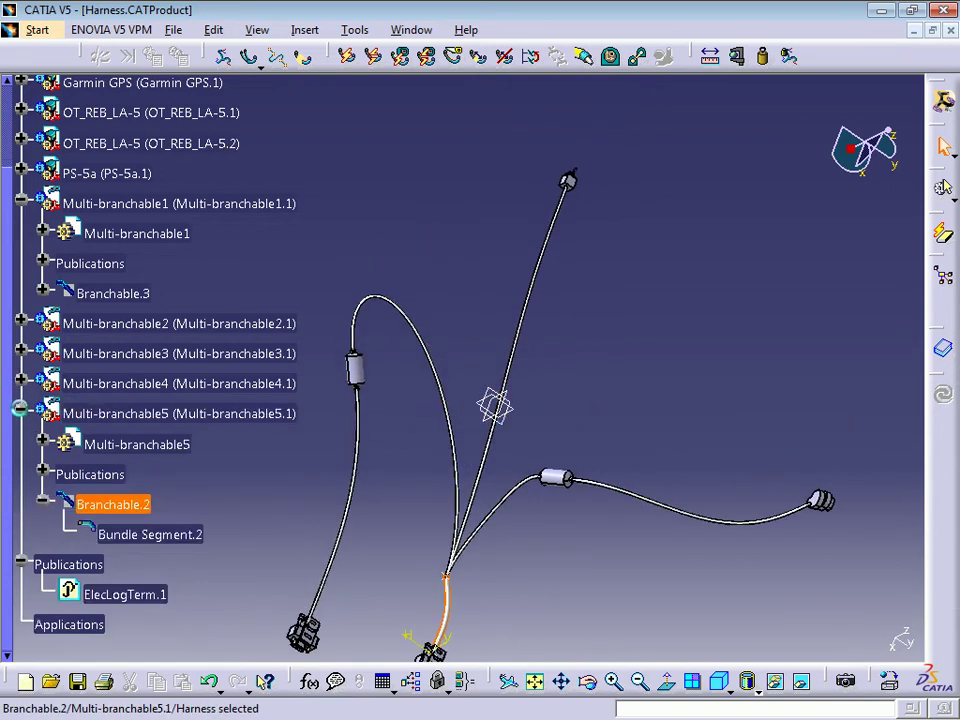
left_click(20, 411)
Transfer Branchable.1 of Multi-branchable2 to a new multi-branchable document in the same geometrical bundle.
left_click(21, 323)
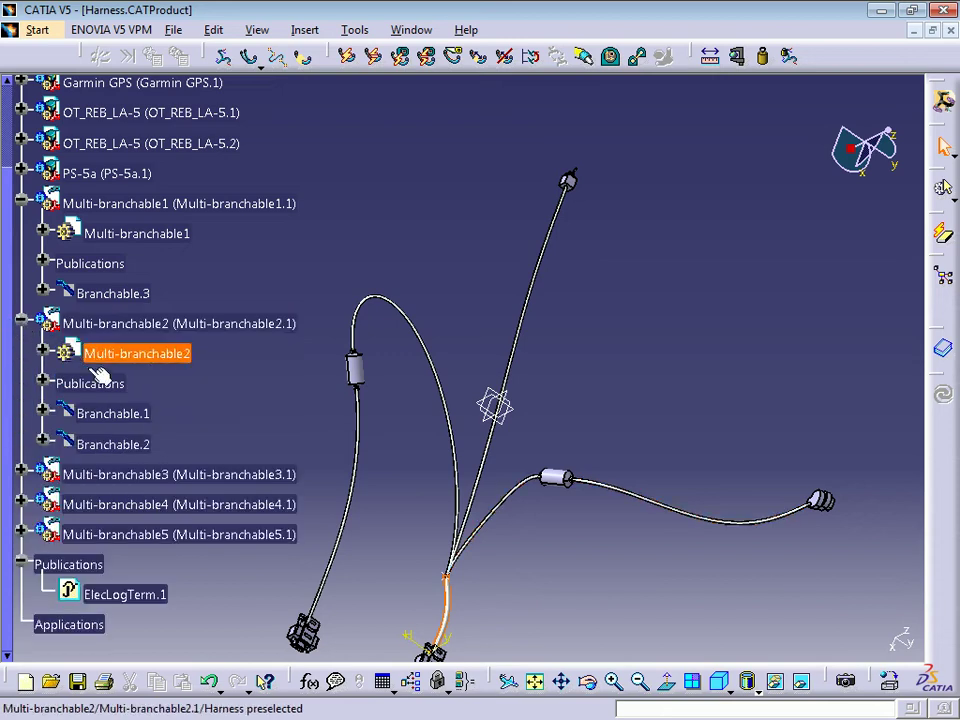
left_click(42, 441)
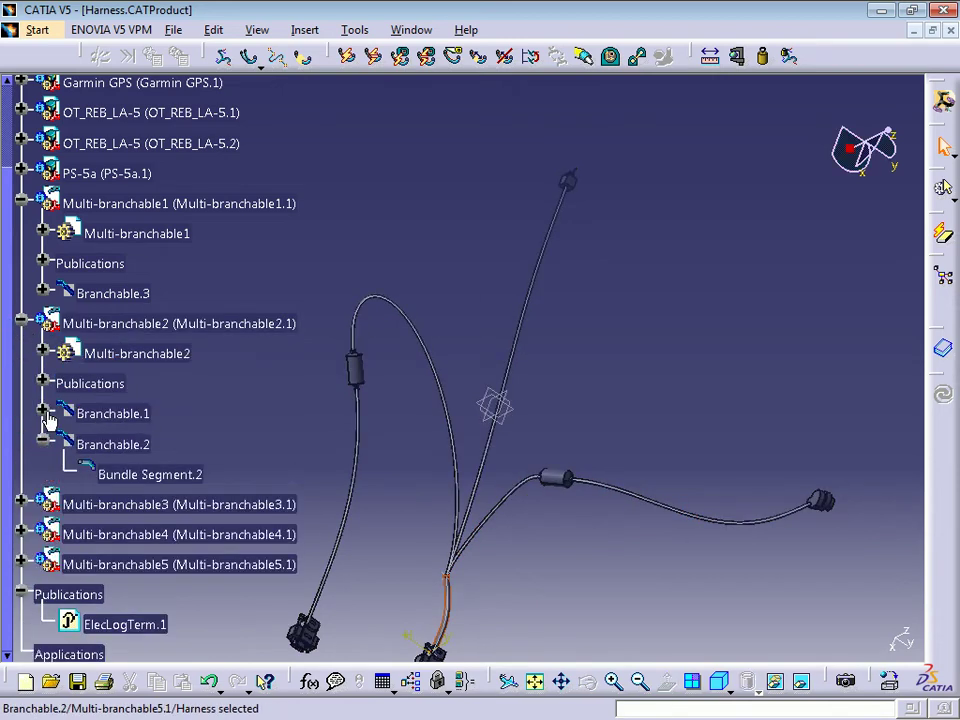
left_click(44, 411)
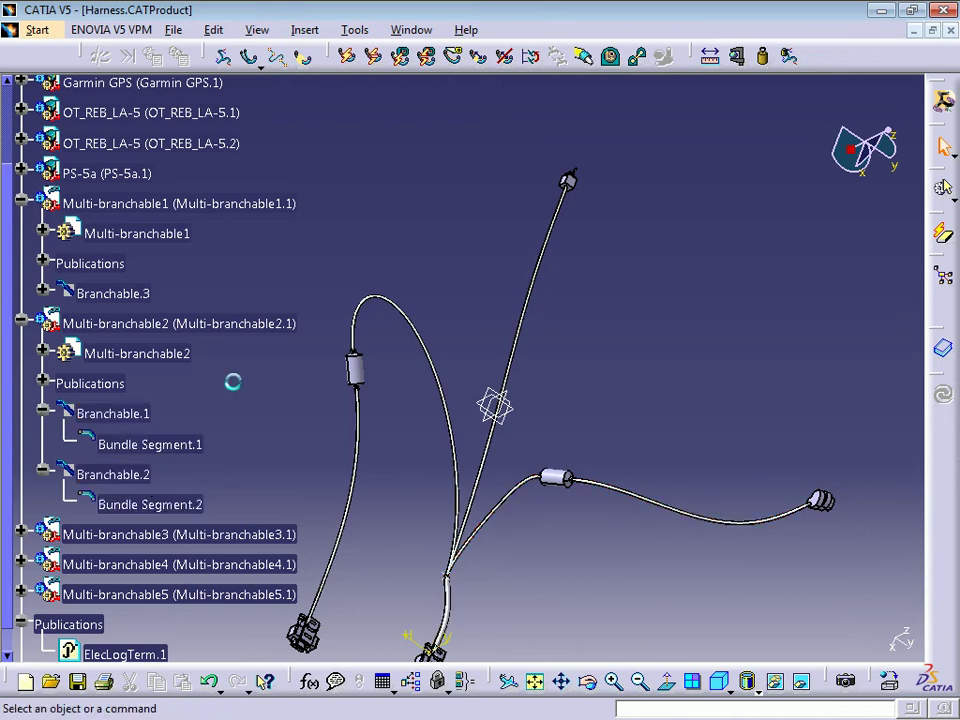
left_click(531, 57)
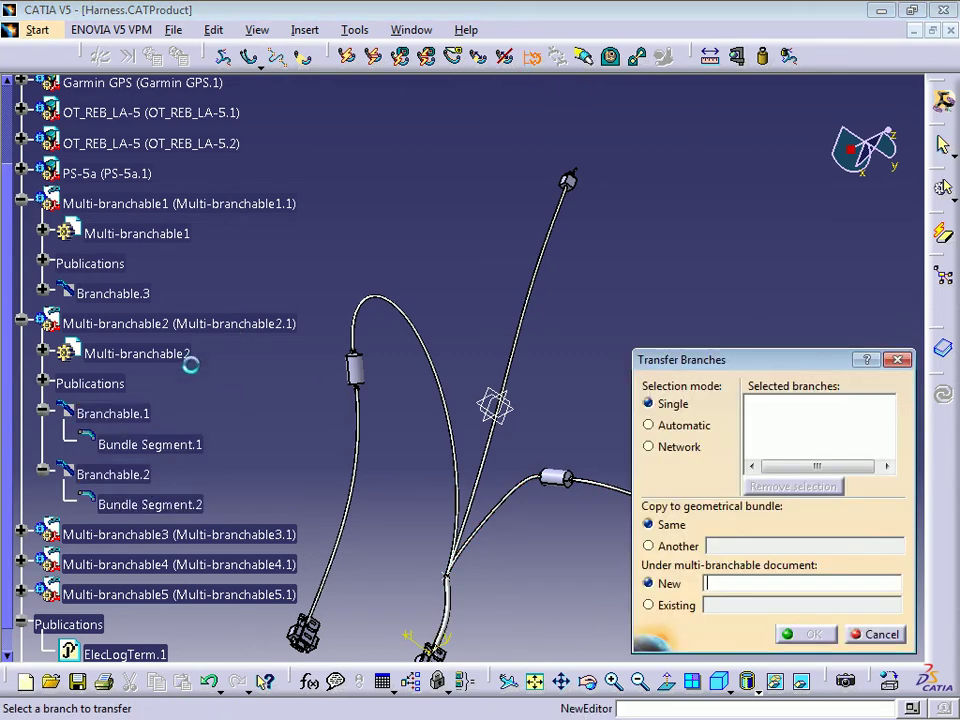
left_click(140, 424)
left_click(806, 635)
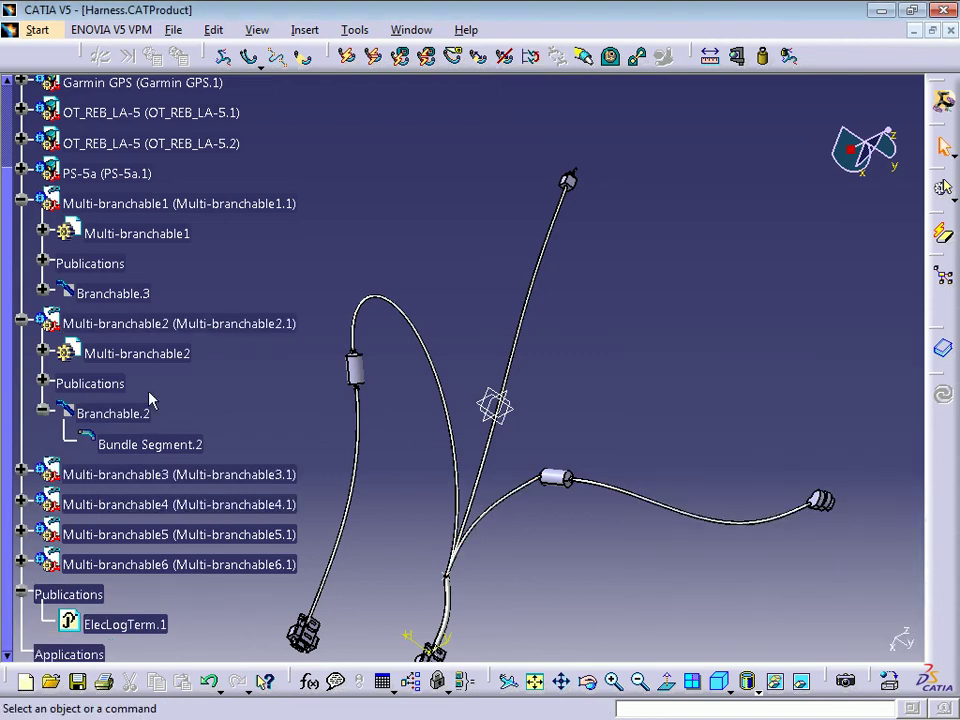
Inspect the transferred branch under Multi-branchable6 and collapse Multi-branchable2 and Multi-branchable6 in the tree.
left_click(21, 323)
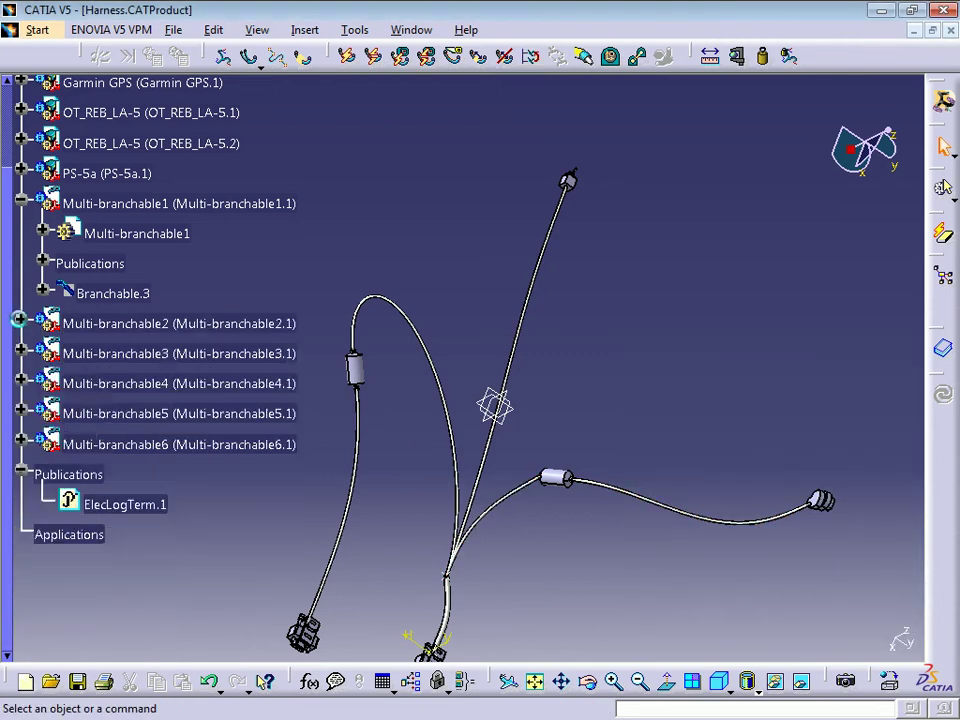
left_click(21, 444)
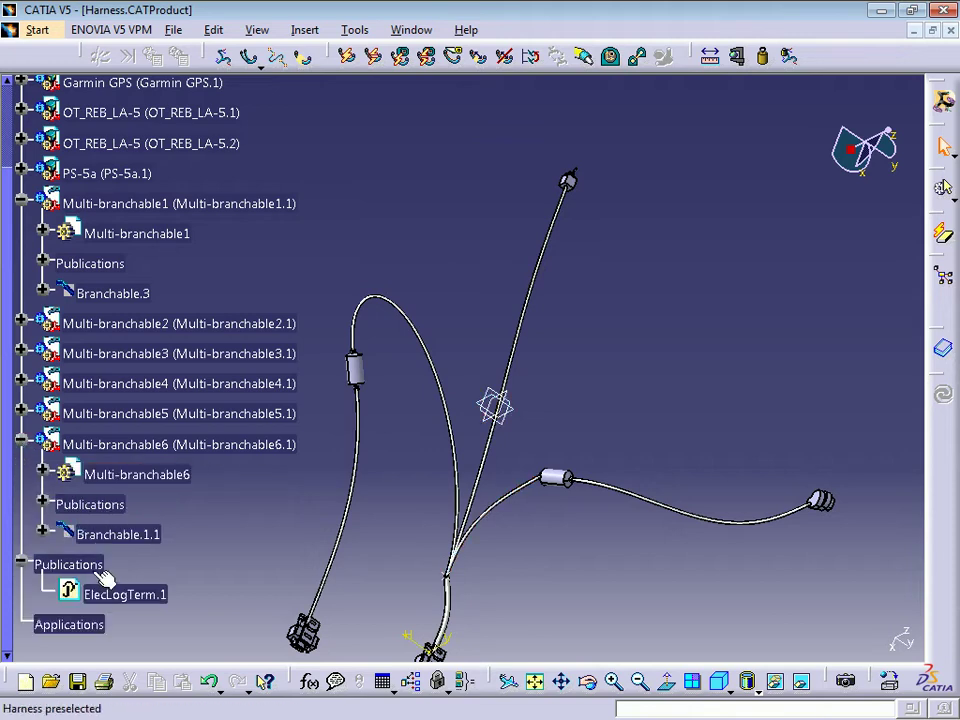
left_click(21, 444)
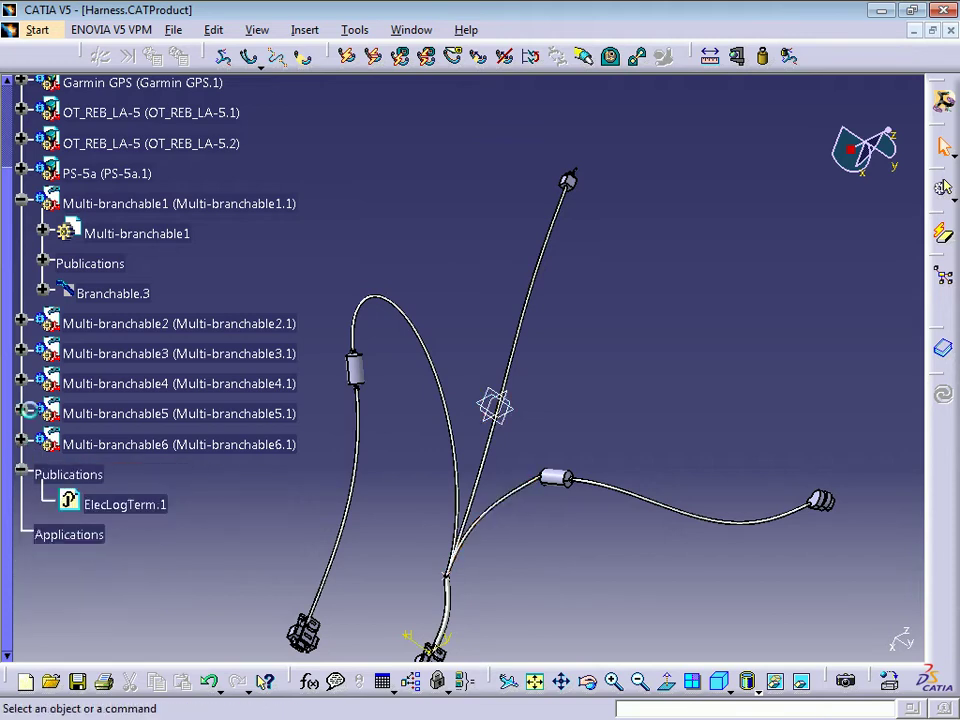
Inspect the branches and bundle segments under Multi-branchable2 and Multi-branchable3, and collapse Multi-branchable1, 2 and 3 in the tree.
left_click(22, 323)
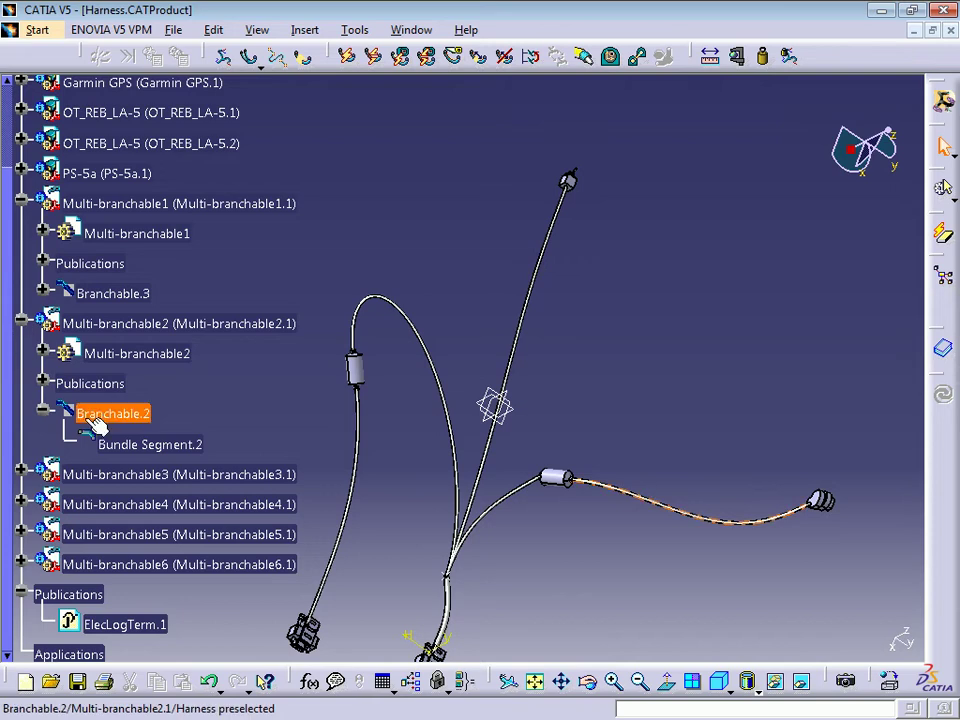
left_click(21, 474)
scroll(68, 523, "down", 1)
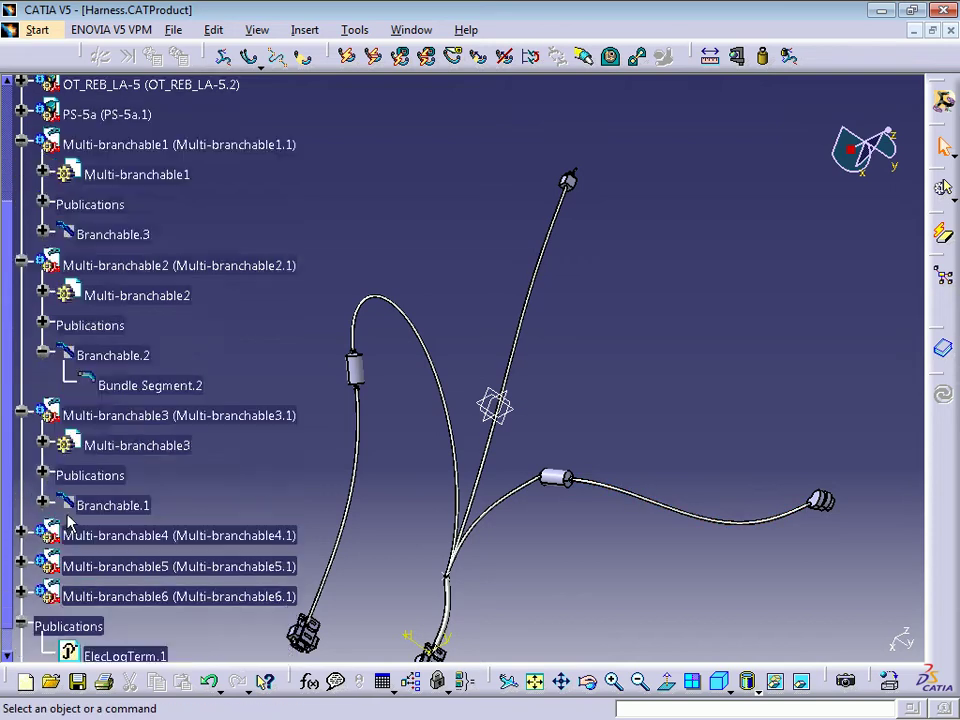
left_click(42, 505)
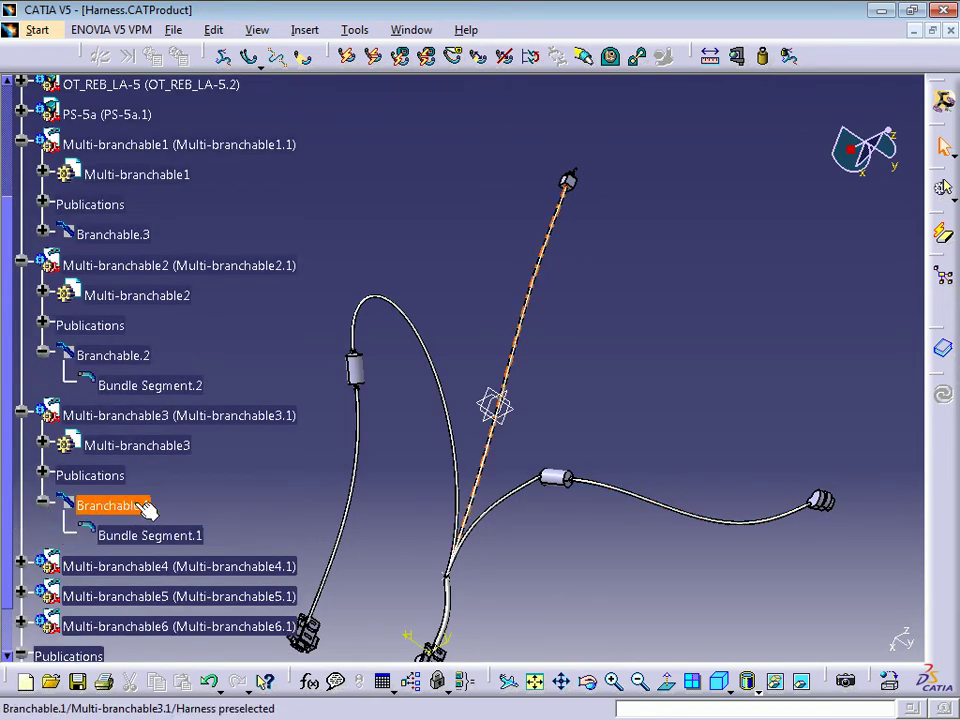
scroll(110, 450, "up", 2)
left_click(21, 261)
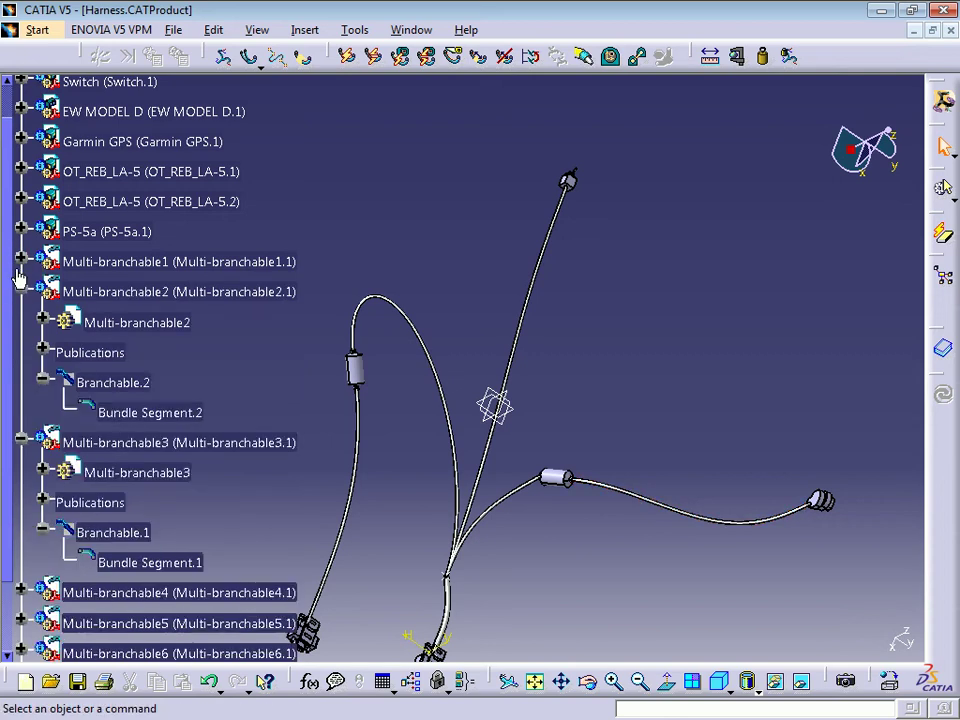
left_click(21, 291)
left_click(21, 322)
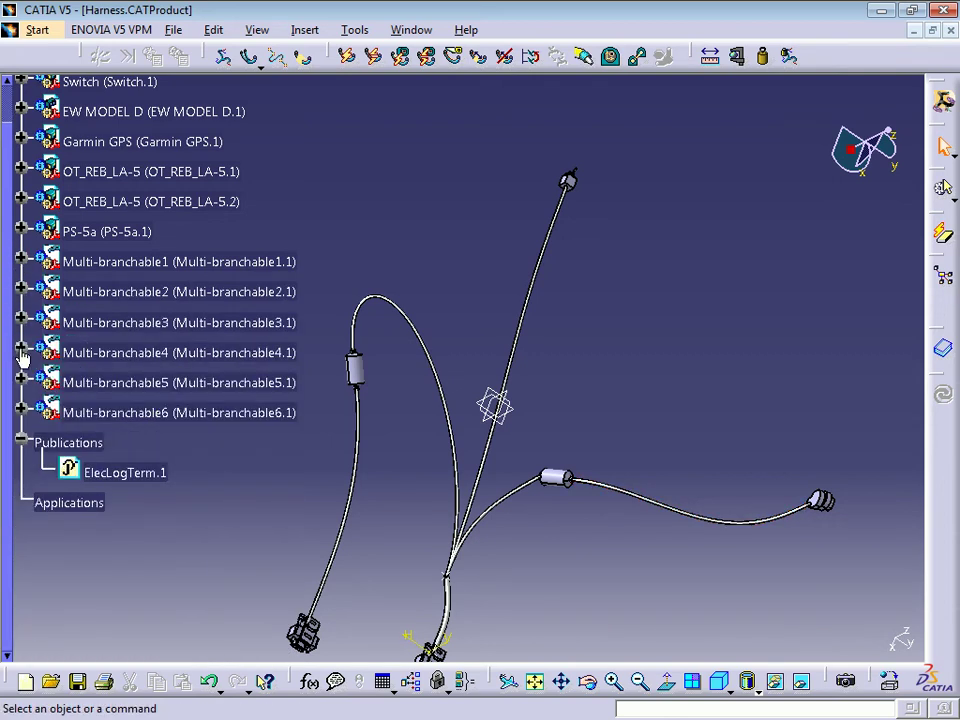
Show the related objects of the EW MODEL D.1 connector in the Current Selection viewer, moved clear of the harness.
middle_click(462, 564)
middle_click_drag(476, 564, 520, 524)
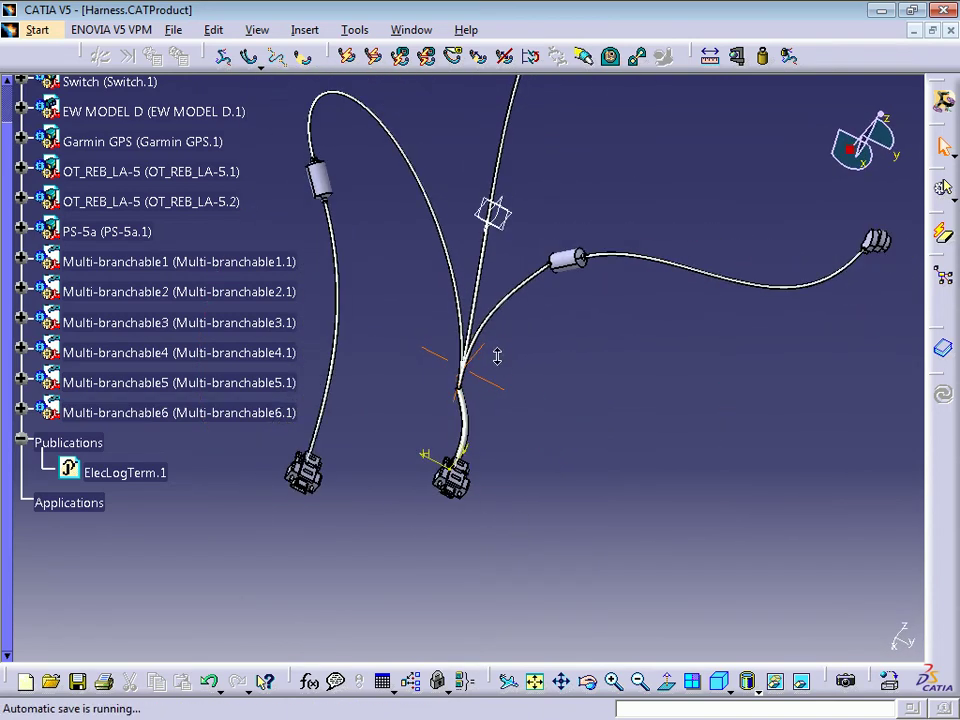
middle_click_drag(522, 437, 588, 428)
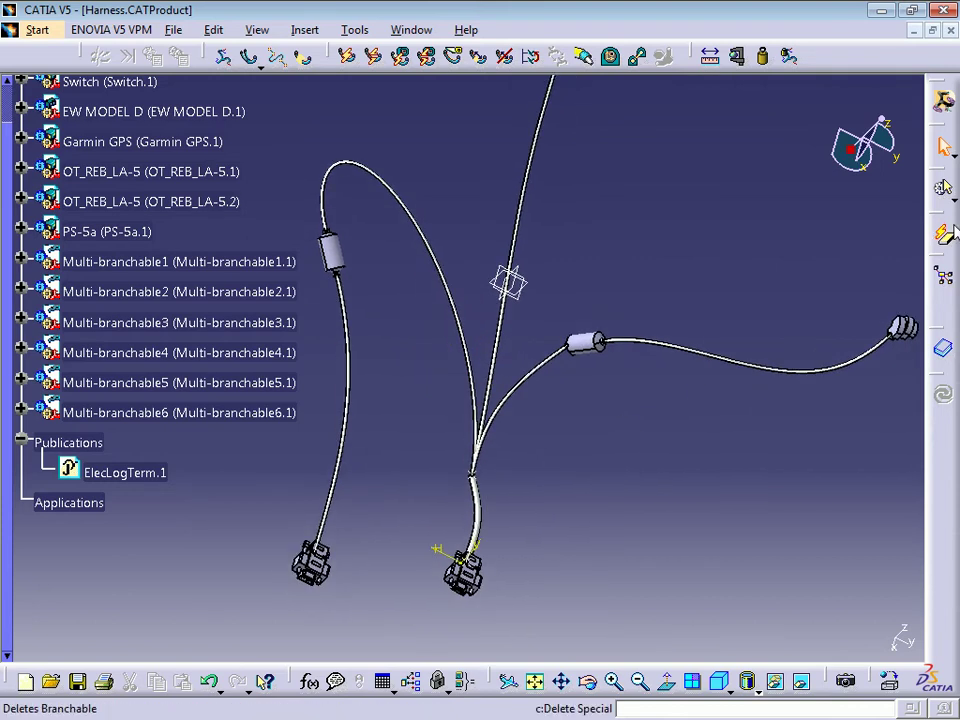
left_click(944, 280)
left_click_drag(291, 86, 809, 101)
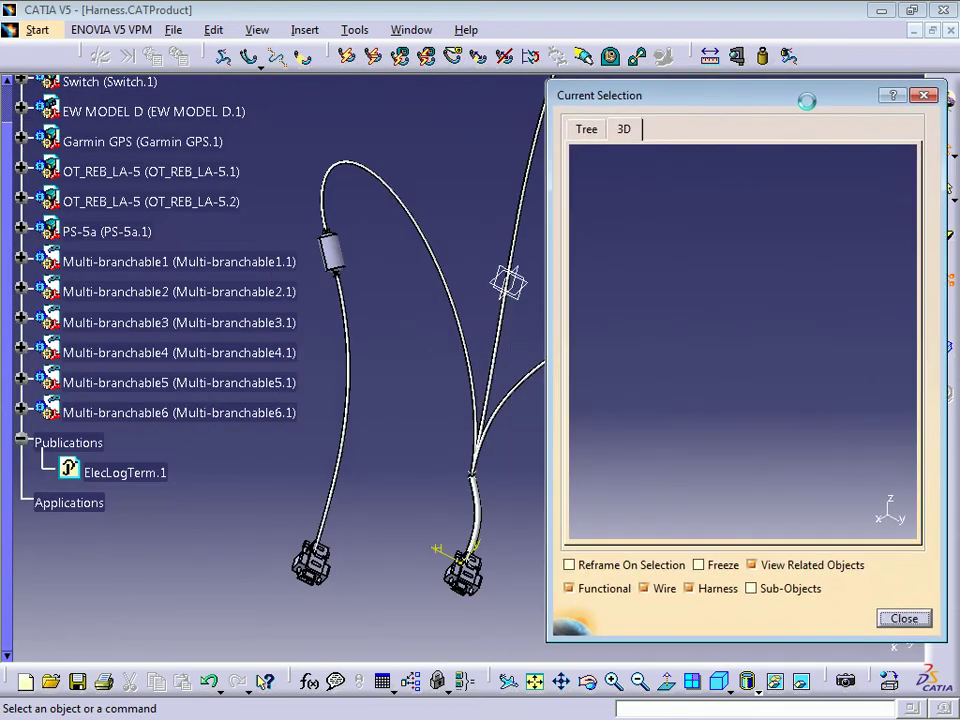
left_click(327, 574)
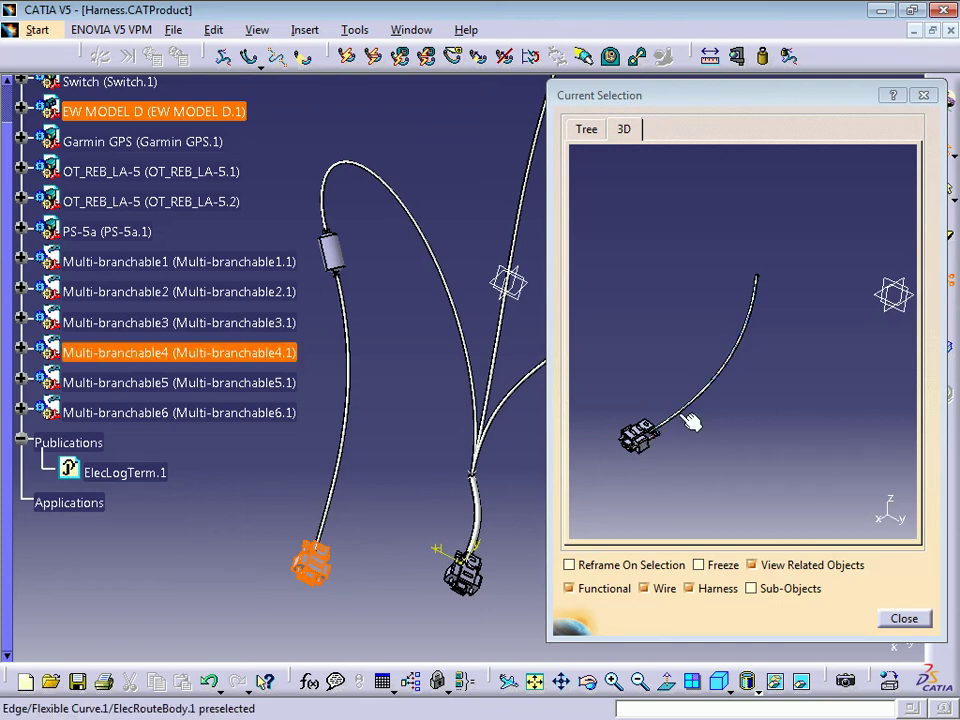
Examine the tree and 3D representations of EW MODEL D.1 and its linked multi-branchable document.
left_click(587, 130)
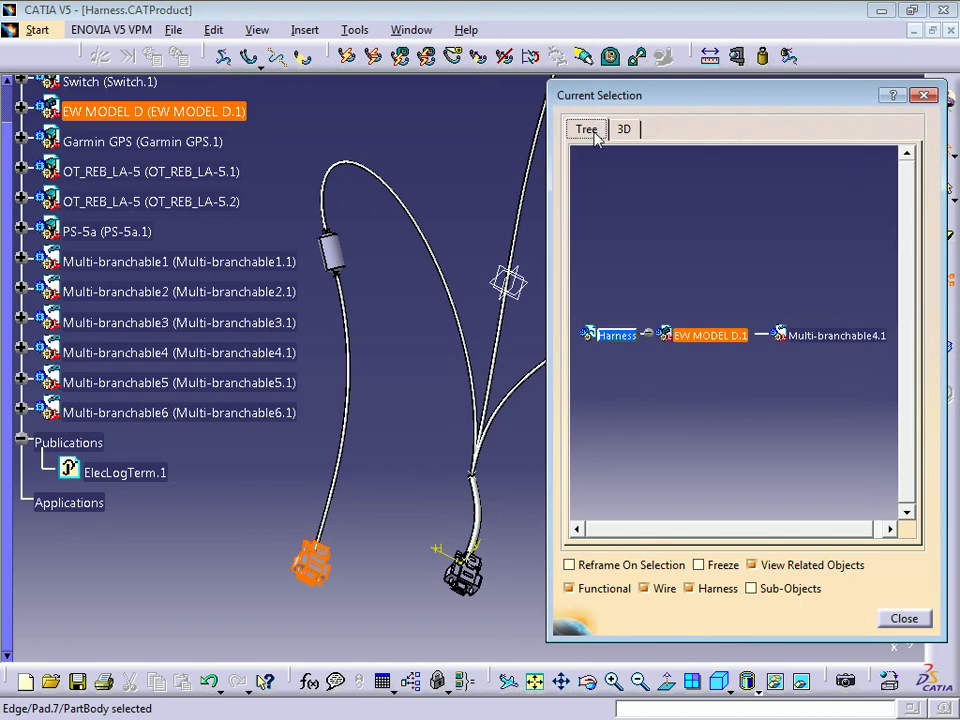
left_click(624, 130)
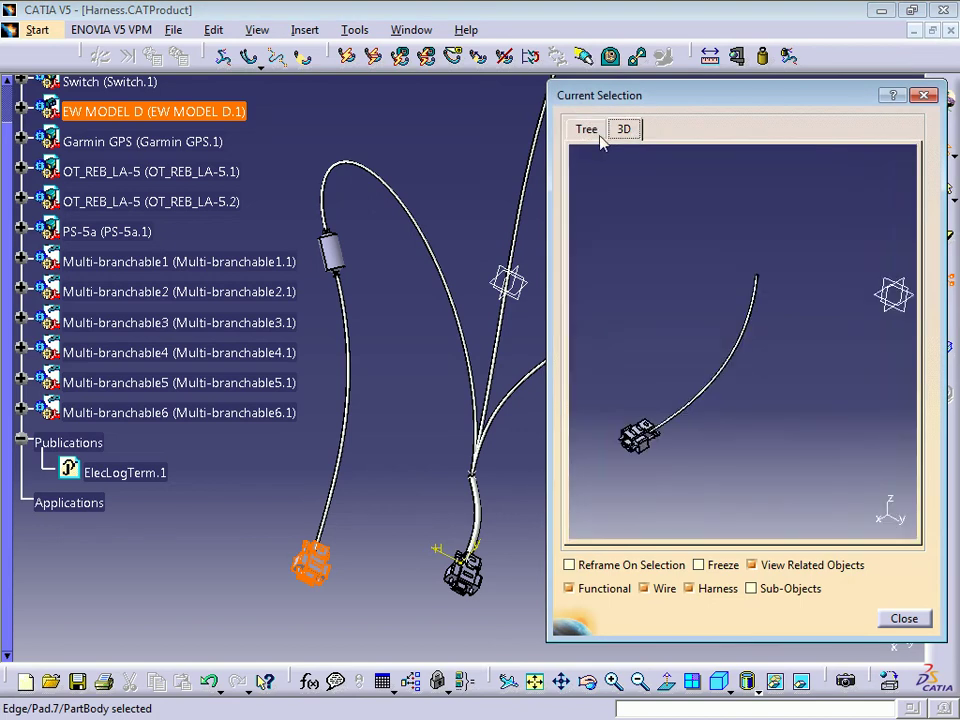
left_click(582, 130)
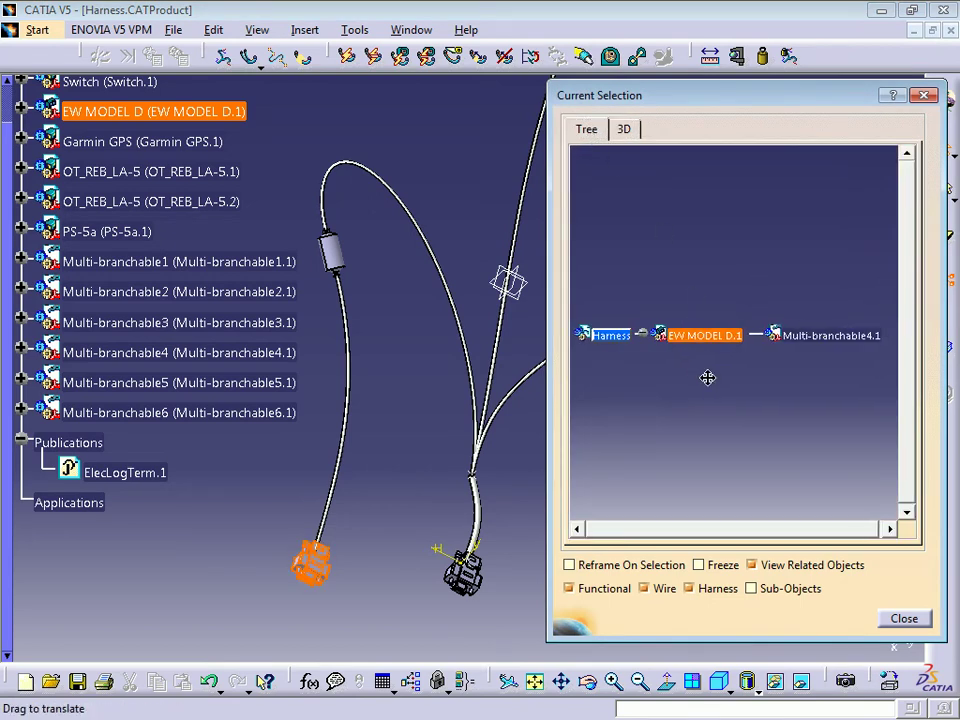
mouse_move(703, 371)
middle_mouse_down()
mouse_move(705, 336)
mouse_move(704, 355)
middle_mouse_up()
mouse_move(643, 405)
middle_mouse_down()
mouse_move(746, 407)
mouse_move(653, 404)
middle_mouse_up()
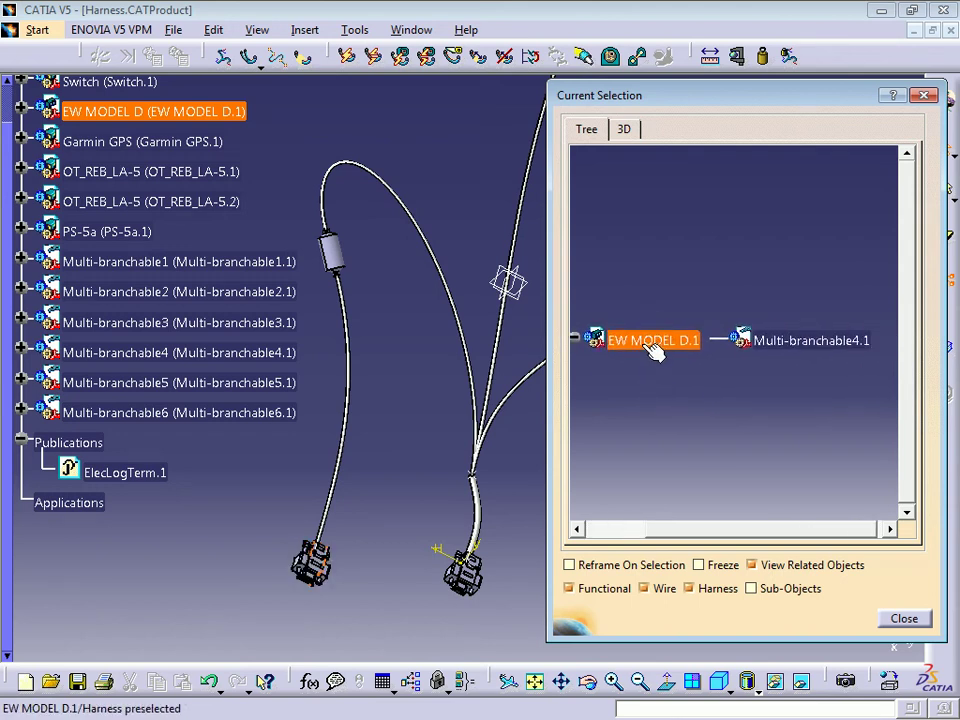
middle_click_drag(658, 349, 728, 352)
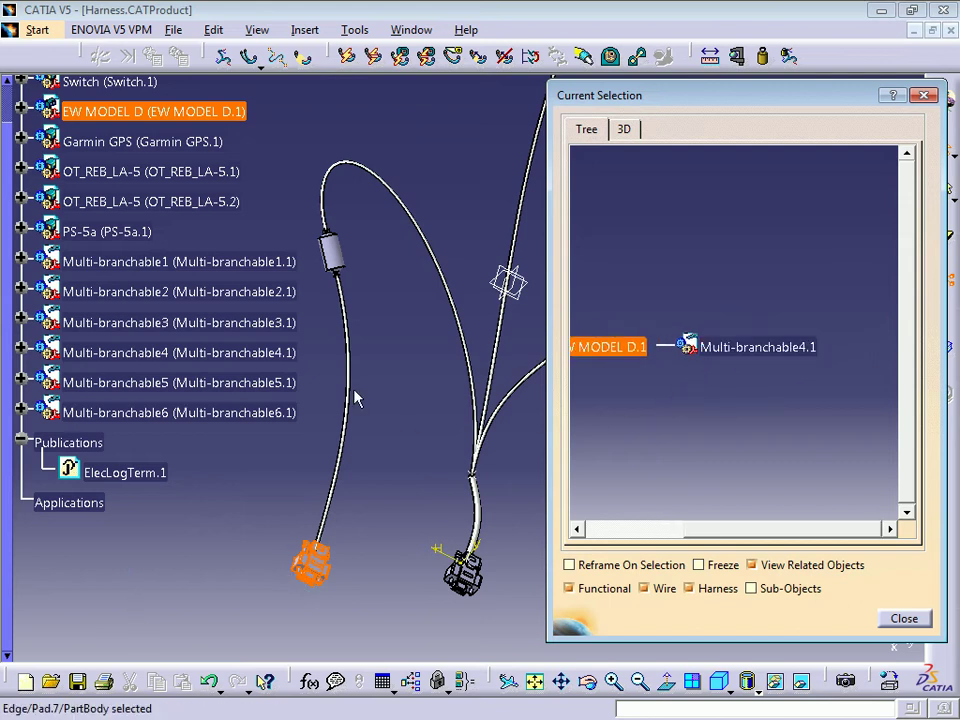
Examine the multi-branchable documents linked to the OT_REB_LA-5.1 device in both the tree and 3D representations.
left_click(350, 263)
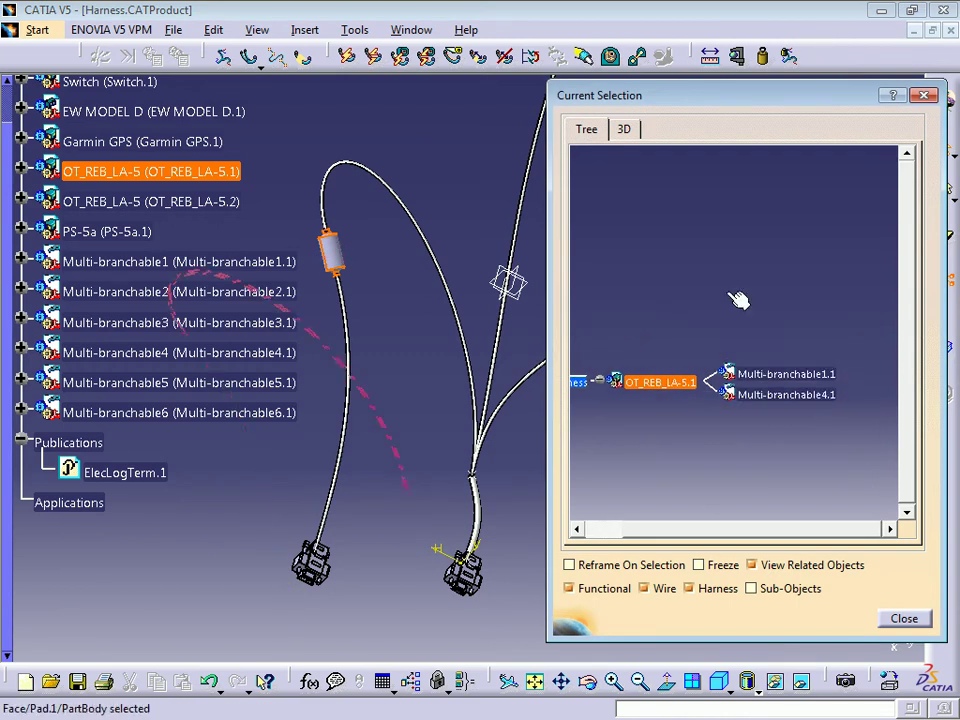
left_click(625, 130)
middle_click_drag(726, 355, 792, 368)
Examine the objects related to the PS-5a.1 connector and to its thick bundle segment in 3D.
middle_click_drag(388, 394, 322, 347)
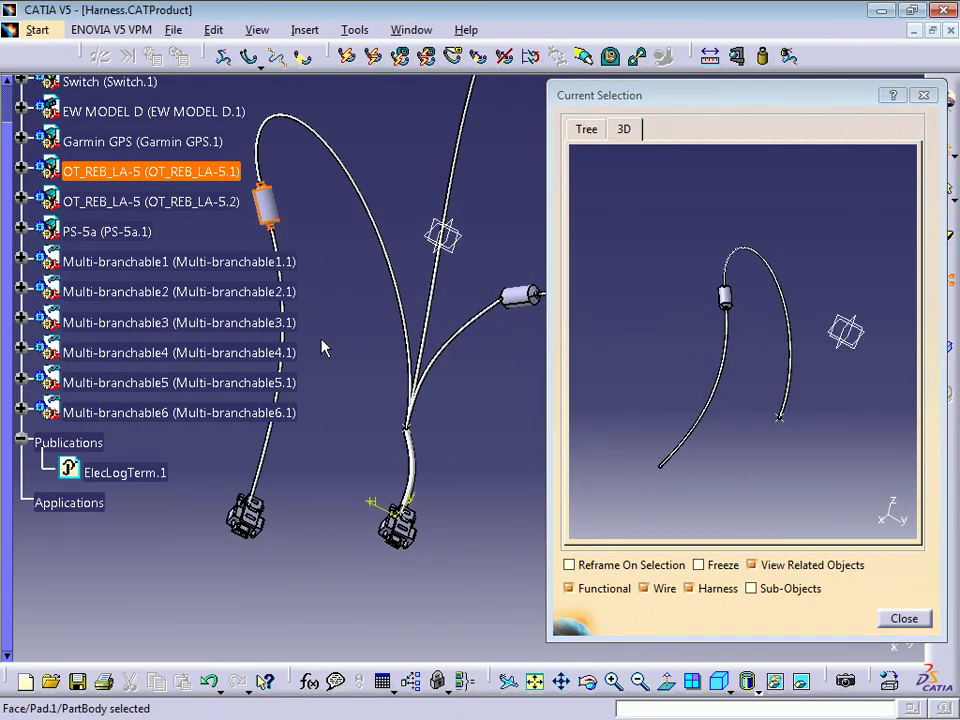
left_click(405, 522)
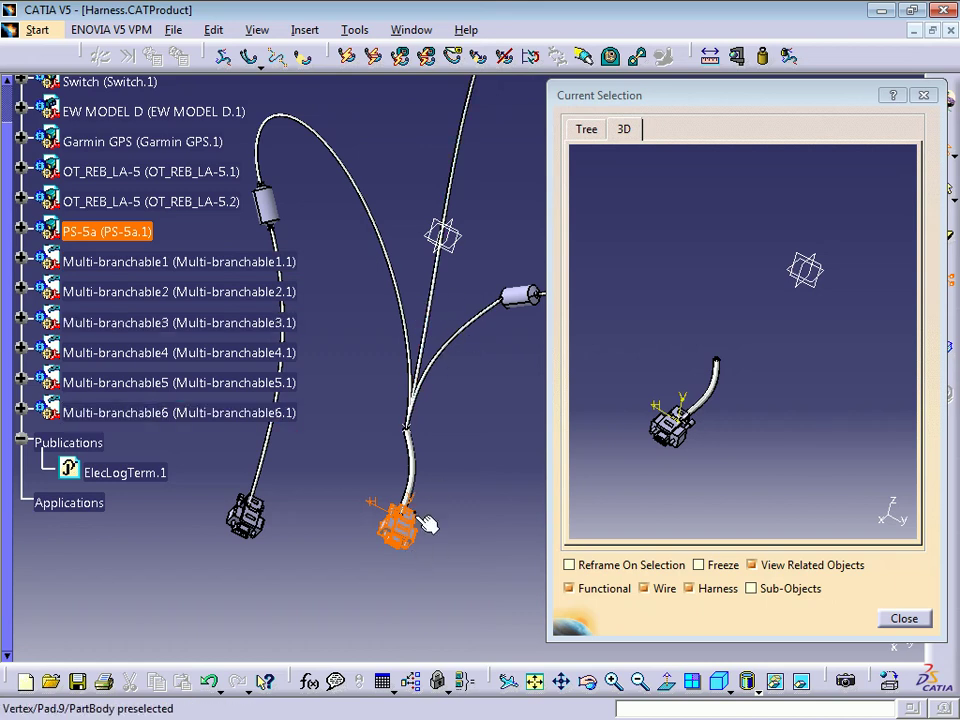
left_click(405, 465)
middle_click_drag(718, 484, 735, 434)
Examine in 3D which branches are linked to the OT_REB_LA-5.2 device and close the Current Selection viewer.
middle_click_drag(427, 444, 500, 470)
left_click(455, 350)
middle_click(700, 418)
middle_click_drag(634, 390, 637, 347)
middle_click_drag(443, 379, 295, 372)
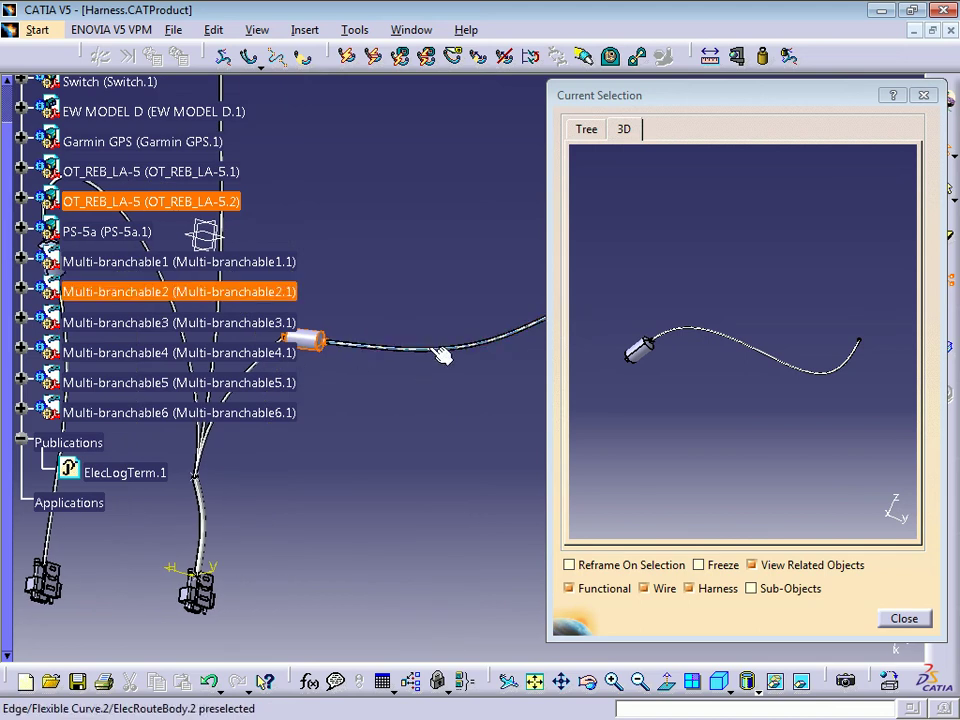
middle_click_drag(394, 403, 450, 376)
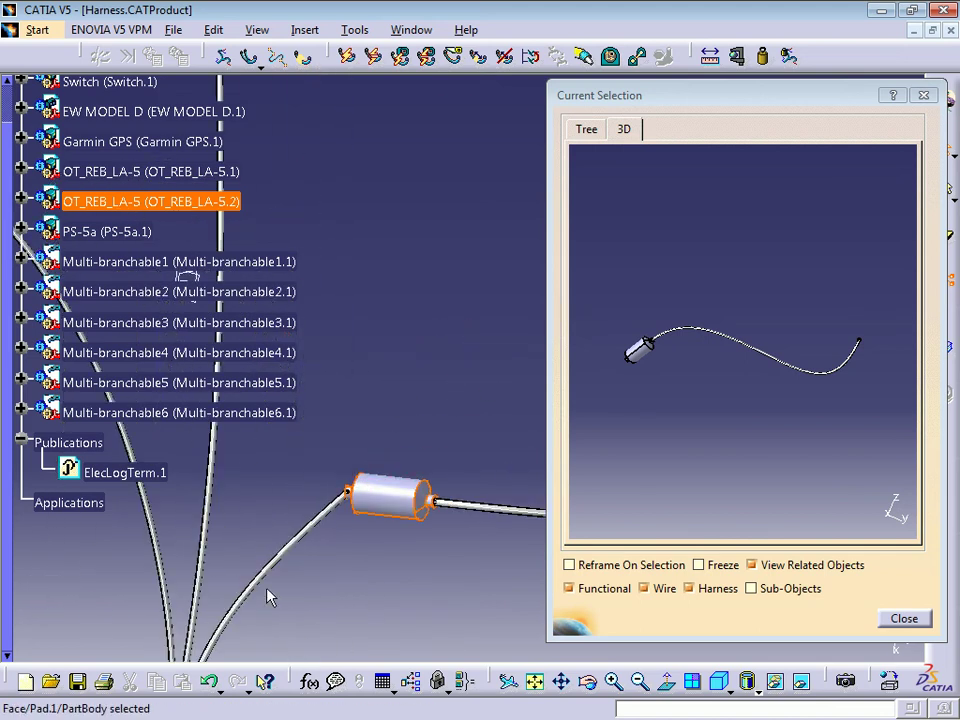
middle_click_drag(650, 430, 820, 540)
left_click(903, 619)
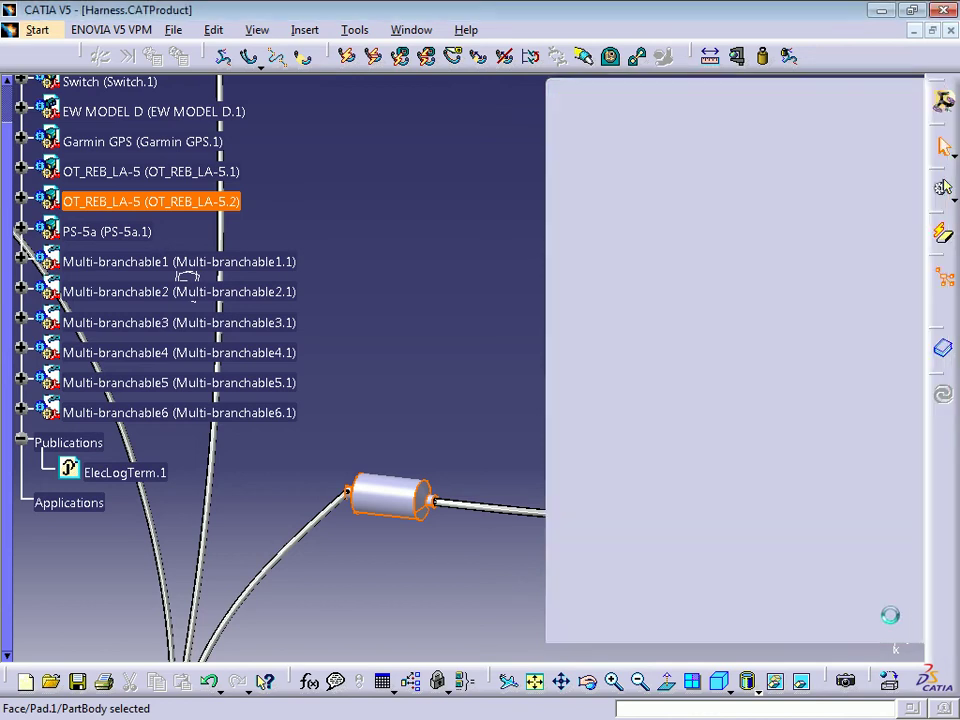
Redefine the route of Branchable.1.1 by replacing its end Point.2 with the OT_REB_LA-5.2 device.
middle_click_drag(310, 518, 507, 420)
left_click(498, 357)
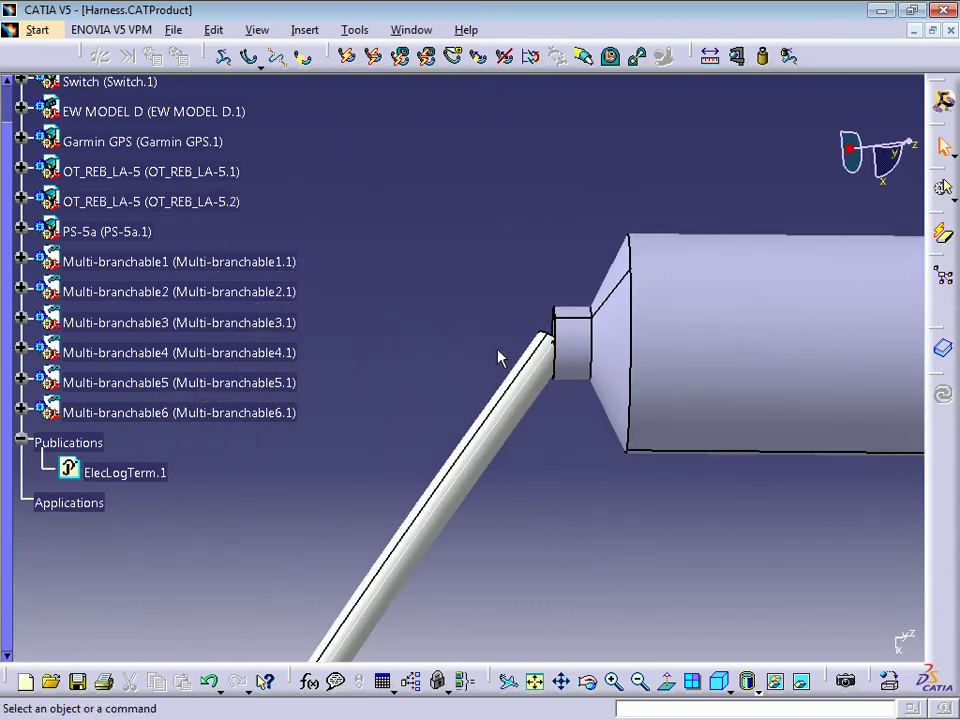
double_click(520, 372)
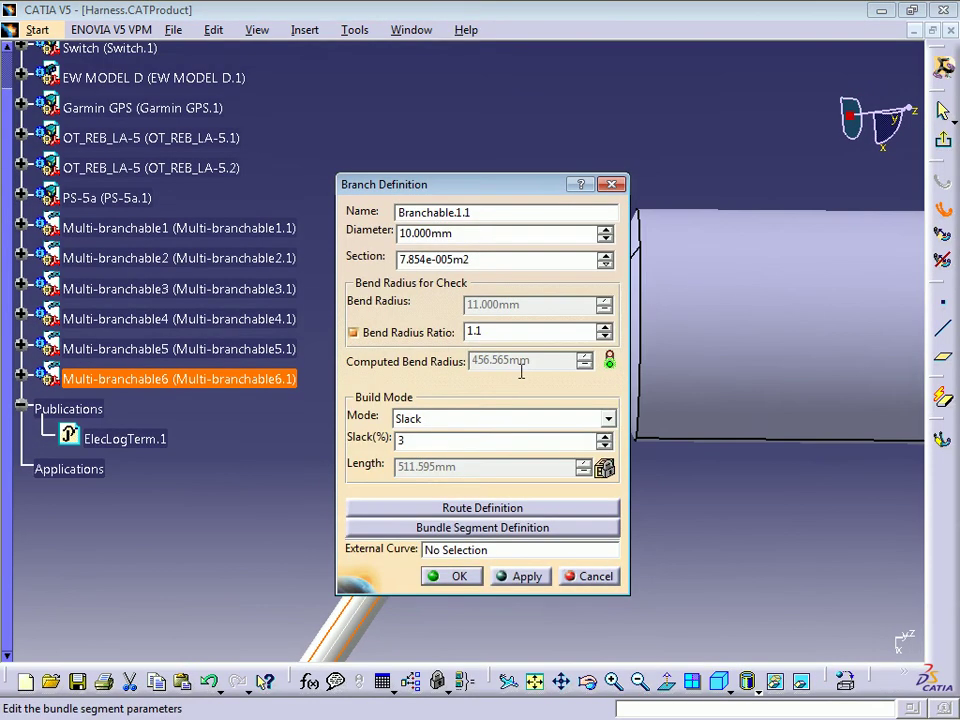
left_click(428, 510)
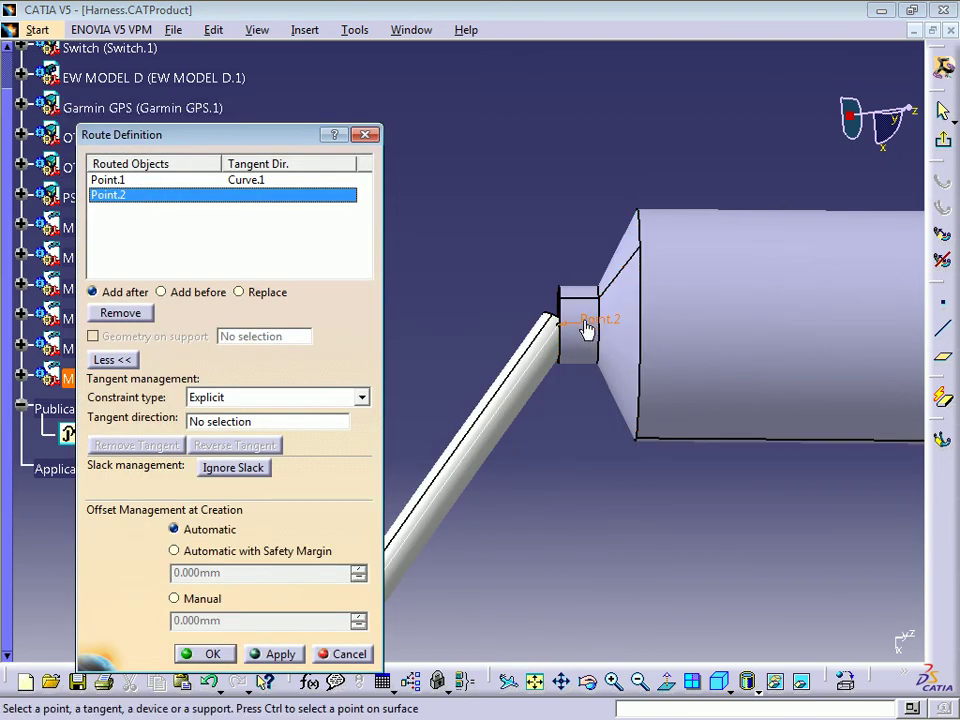
left_click(260, 296)
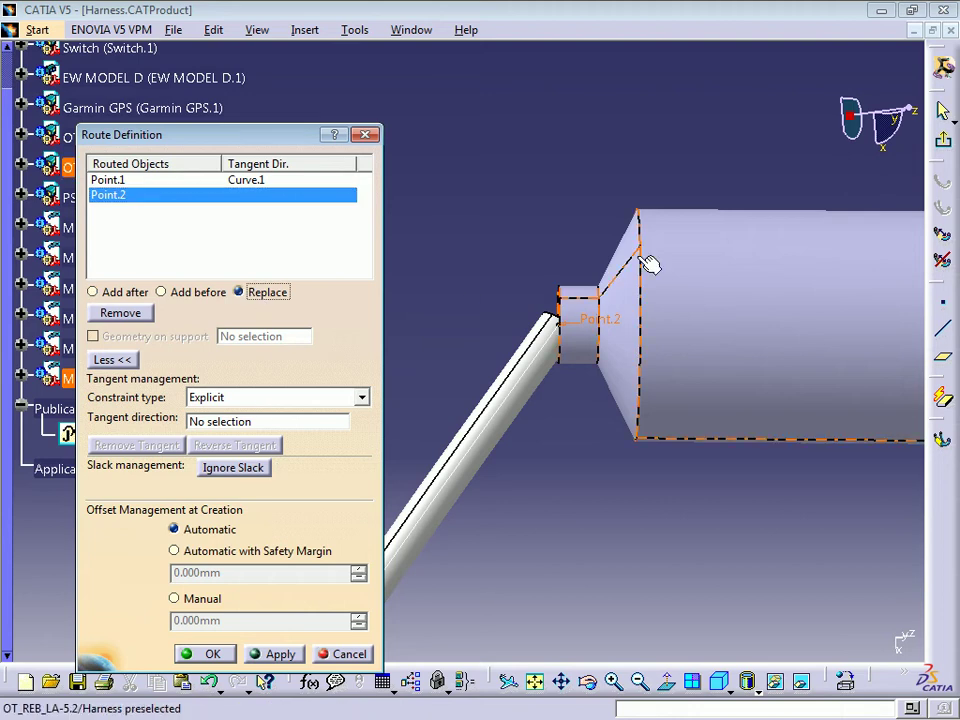
left_click(591, 298)
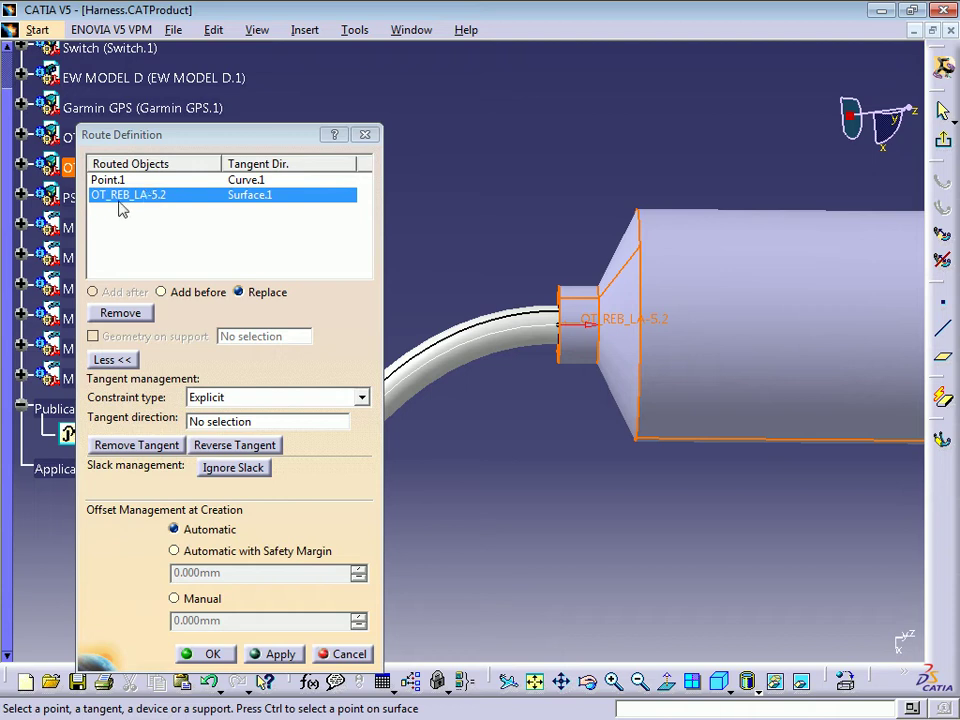
left_click(202, 654)
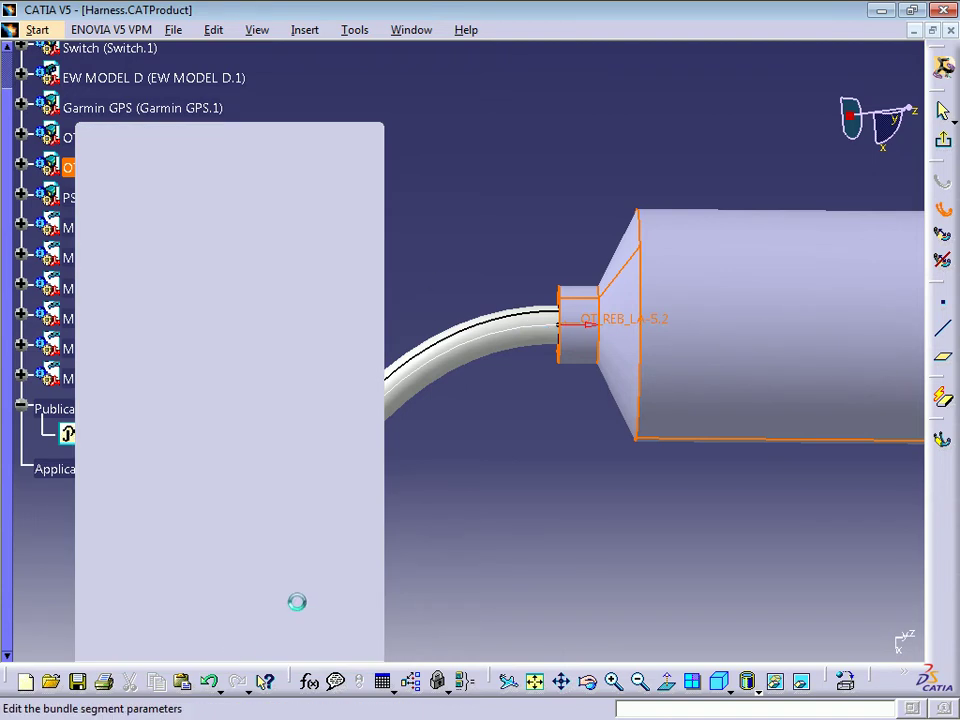
left_click(458, 576)
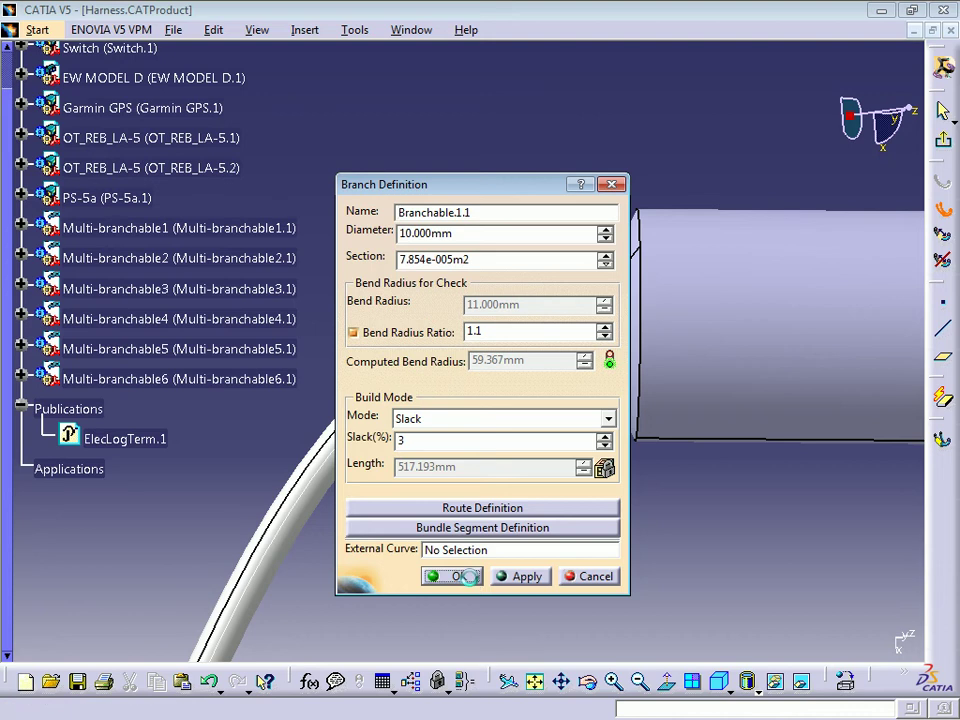
Return to the Electrical Harness Installation workbench and examine the objects related to the Garmin GPS connector in 3D.
left_click(943, 141)
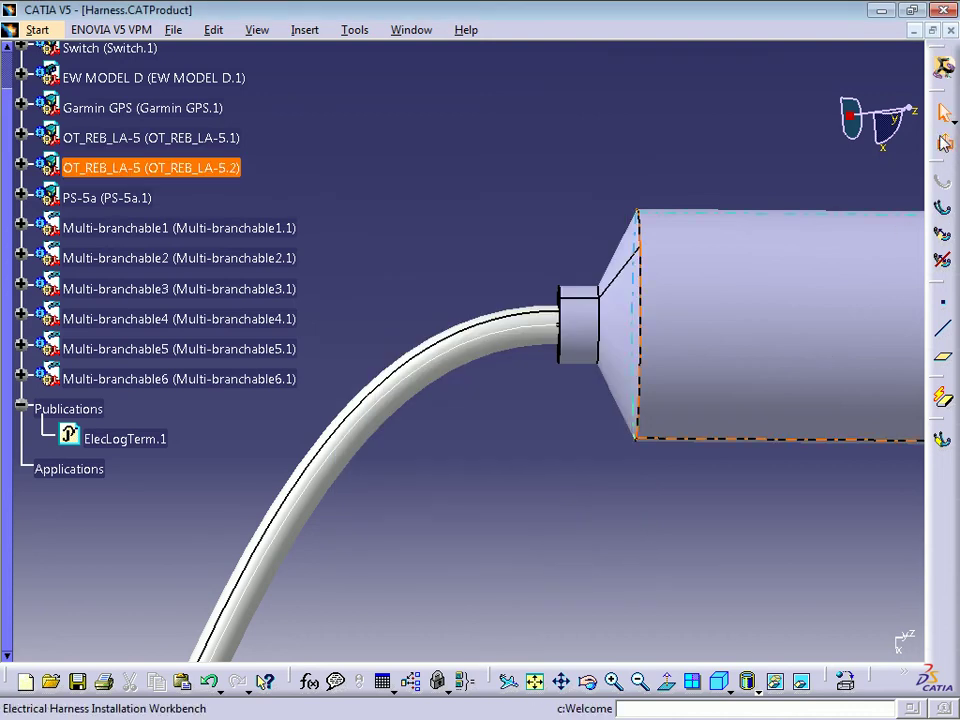
left_click(943, 276)
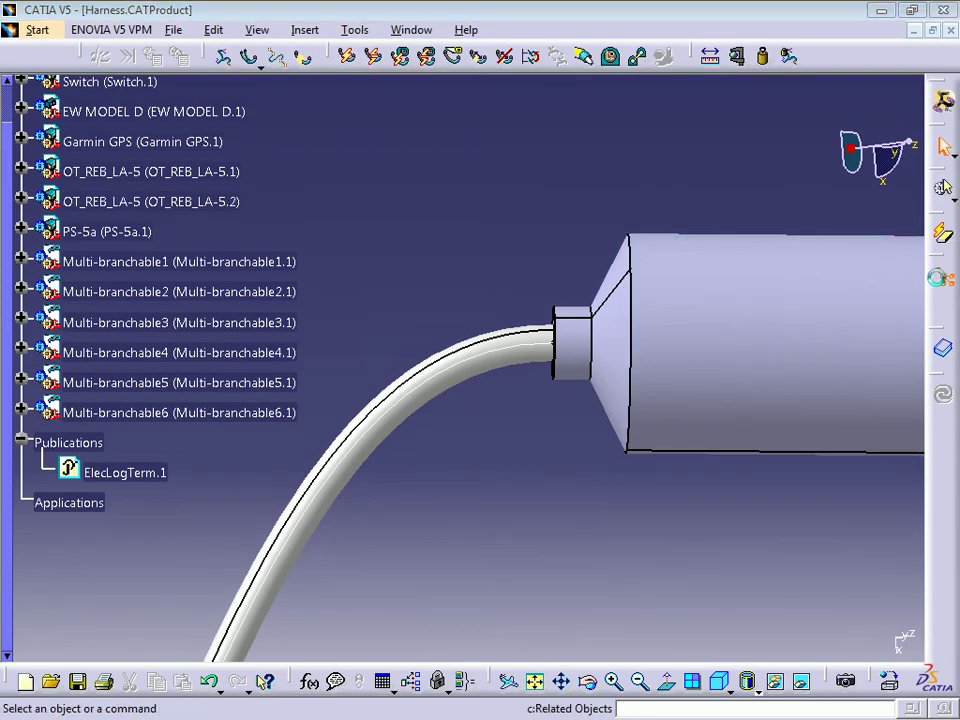
middle_click_drag(491, 420, 447, 350)
middle_click_drag(804, 199, 671, 467)
middle_click_drag(880, 300, 645, 449)
left_click(815, 320)
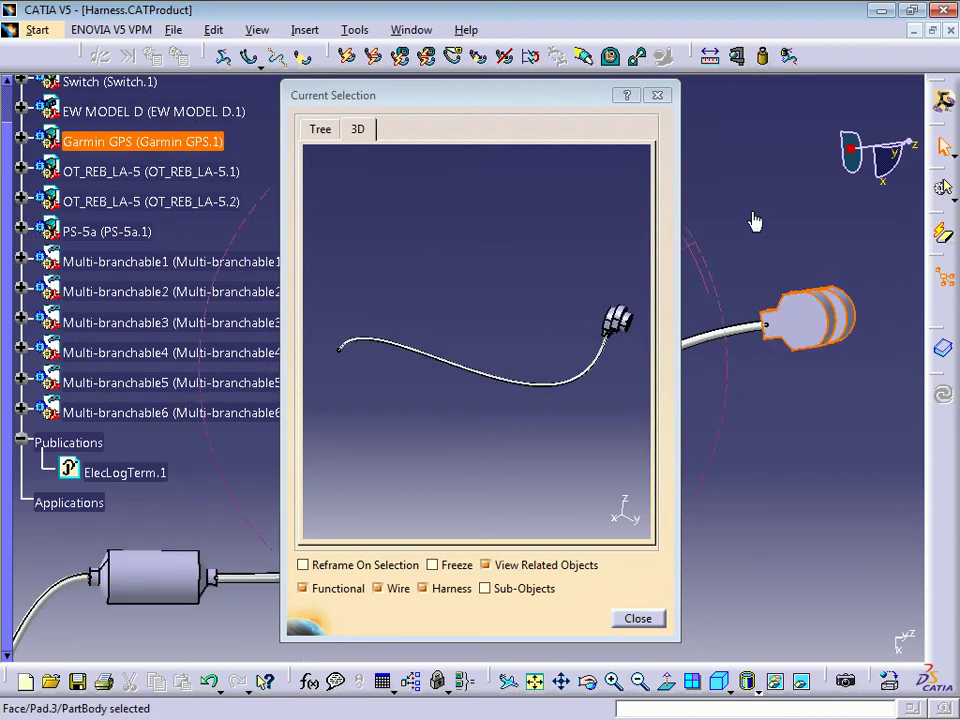
Examine in 3D which branch is linked to the Switch device and close the Current Selection viewer.
middle_click_drag(755, 221, 677, 347)
middle_click_drag(726, 374, 915, 467)
middle_click_drag(793, 364, 915, 444)
middle_click_drag(735, 255, 786, 287)
left_click(785, 323)
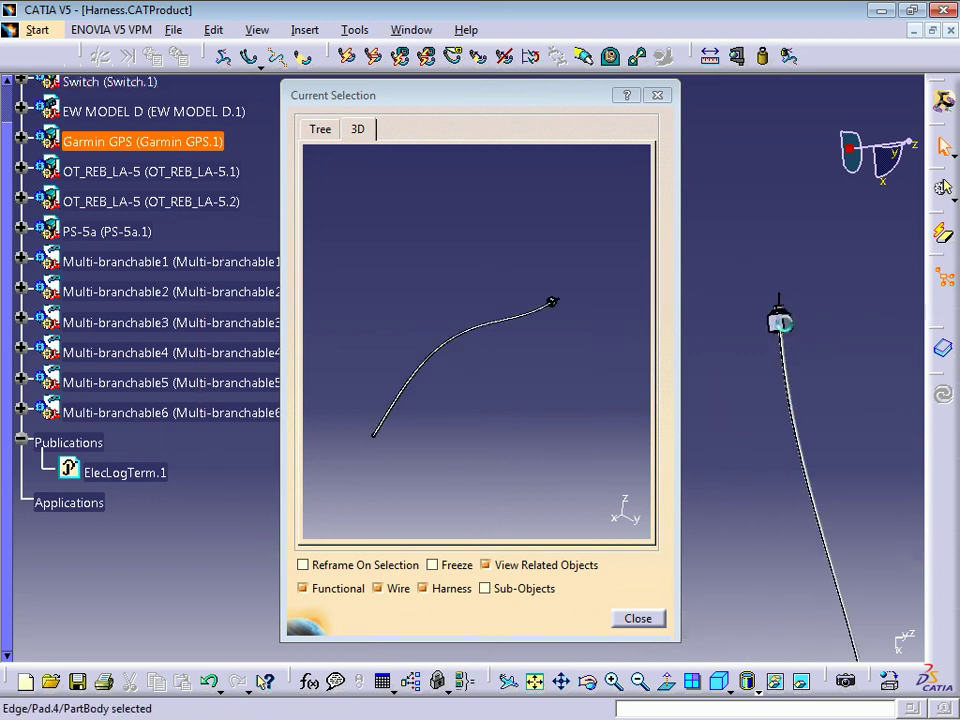
middle_click_drag(528, 414, 523, 349)
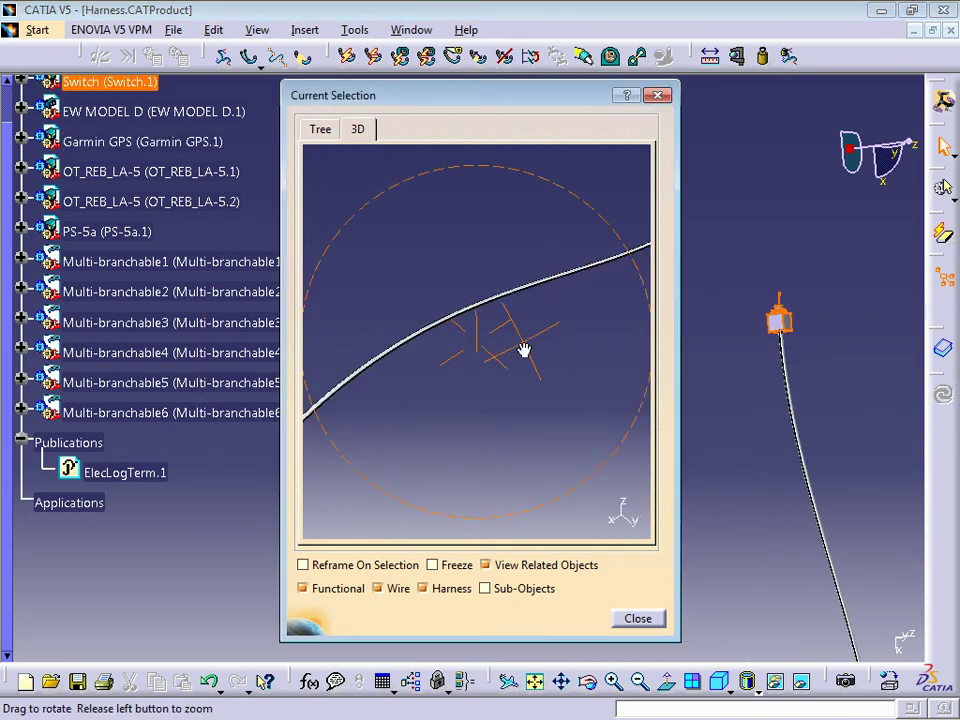
middle_click_drag(818, 358, 797, 433)
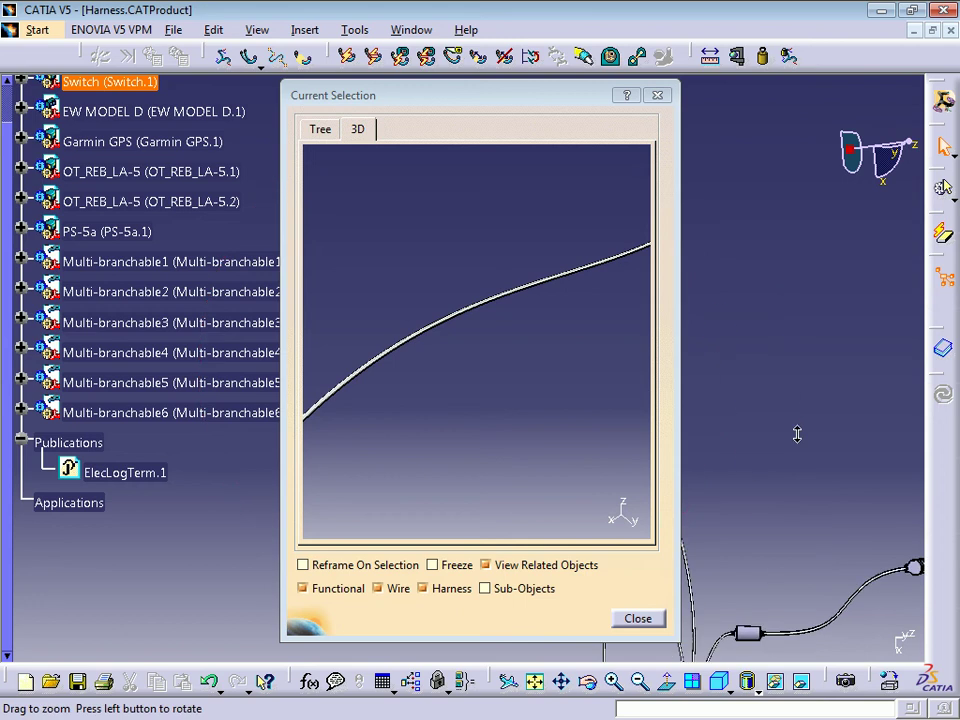
left_click(636, 620)
Disconnect the Multi-branchable3 bundle segment's extremity at the branching junction, accepting the keep-link warning.
middle_click_drag(688, 561, 549, 242)
middle_click_drag(471, 330, 551, 215)
scroll(364, 86, "up", 1)
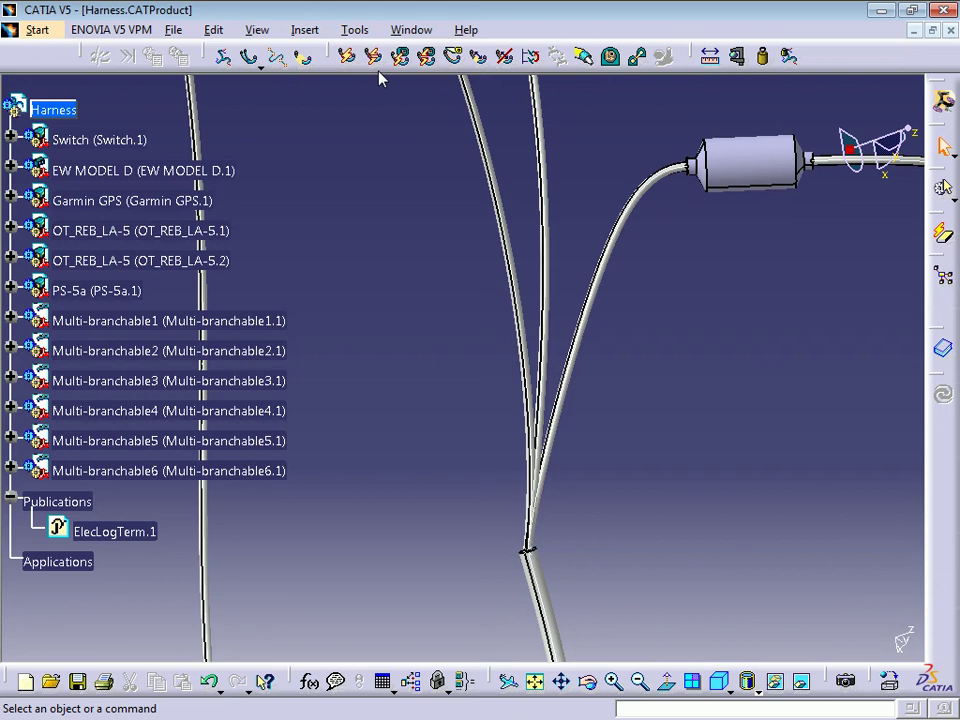
left_click(375, 58)
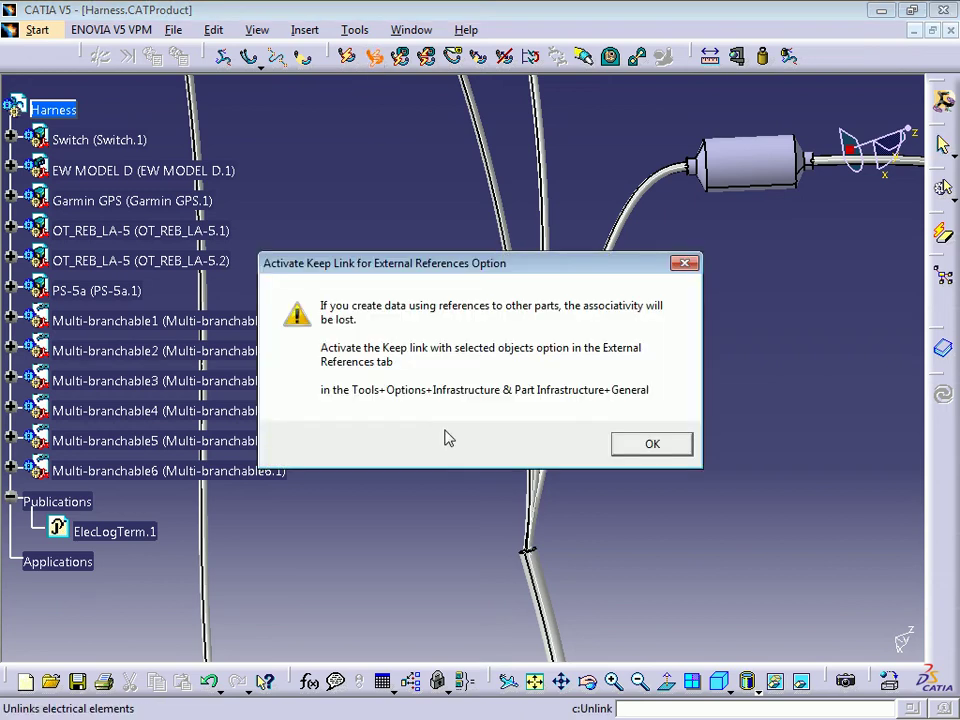
left_click(655, 445)
middle_click_drag(636, 519, 615, 387)
middle_click_drag(544, 251, 554, 604)
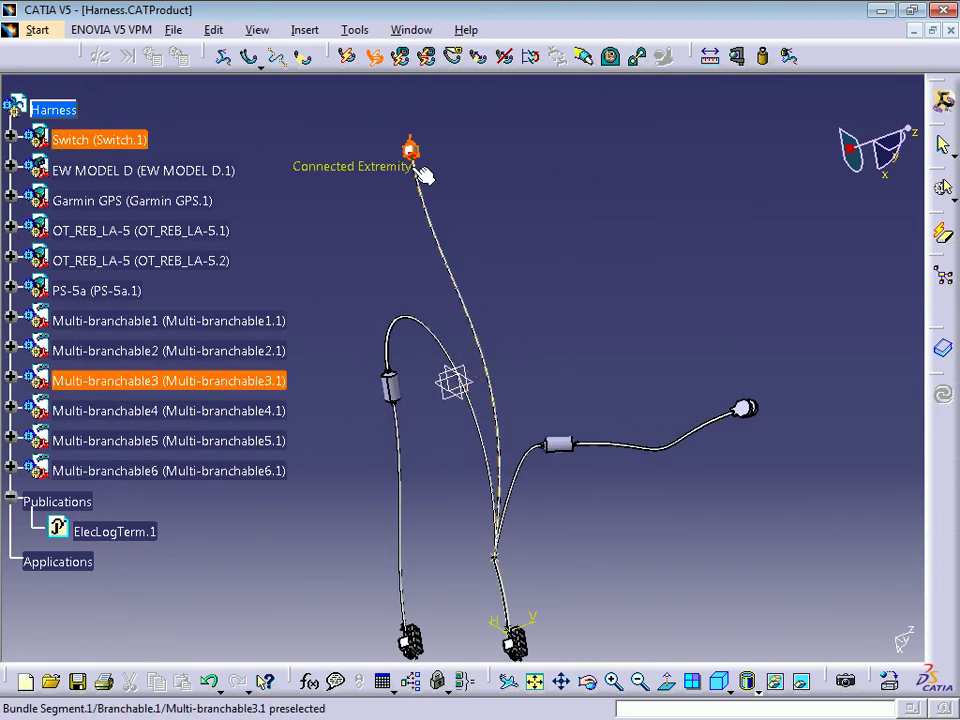
middle_click_drag(519, 436, 579, 86)
middle_click_drag(652, 311, 533, 408)
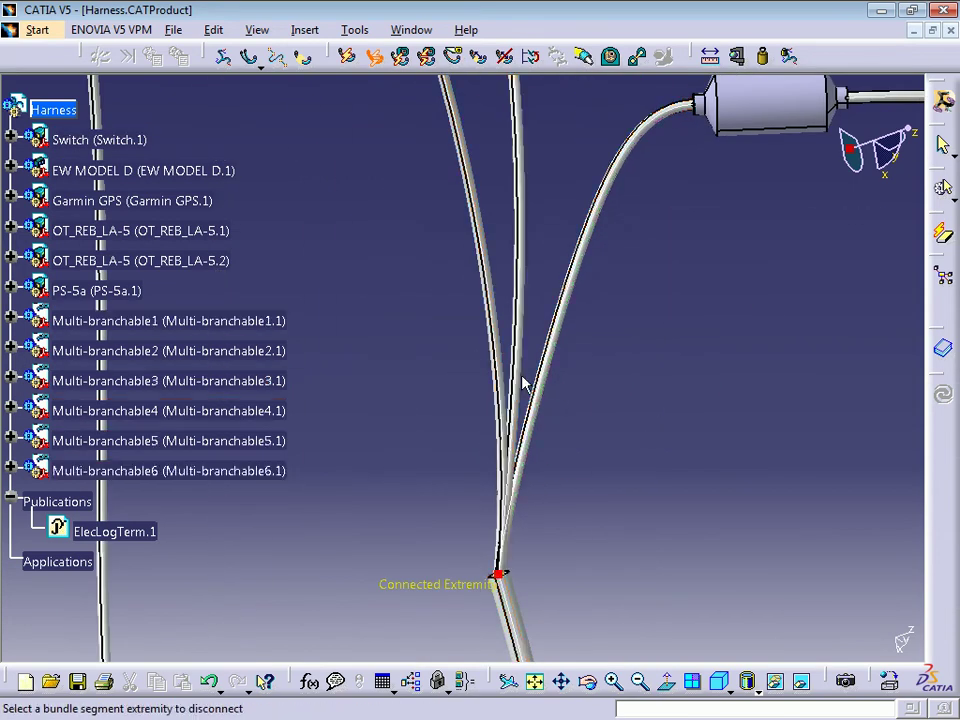
left_click(521, 384)
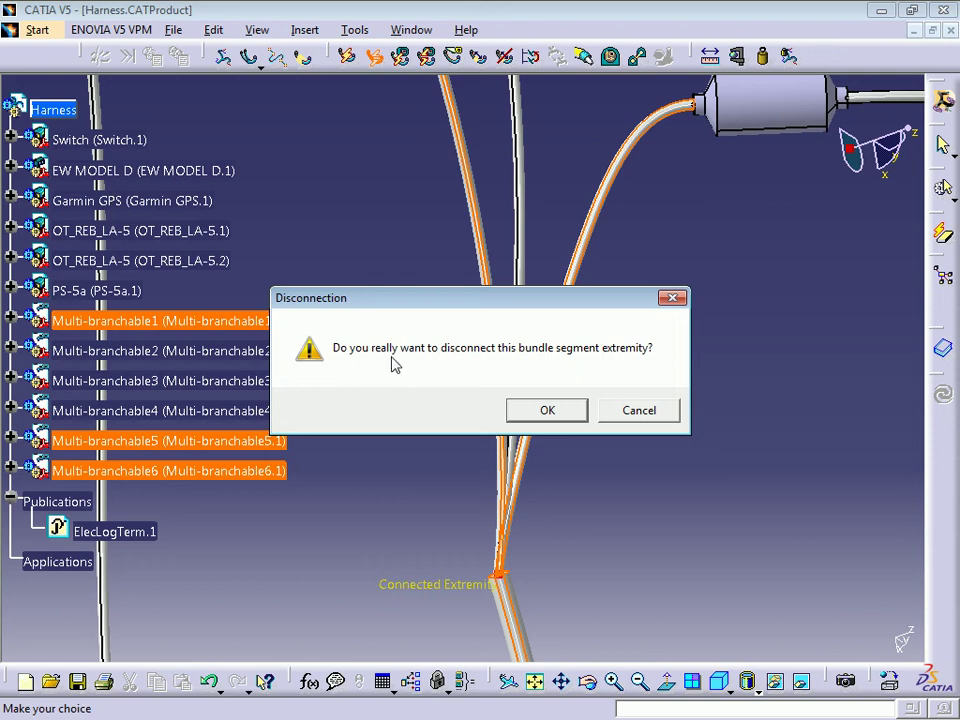
left_click(579, 412)
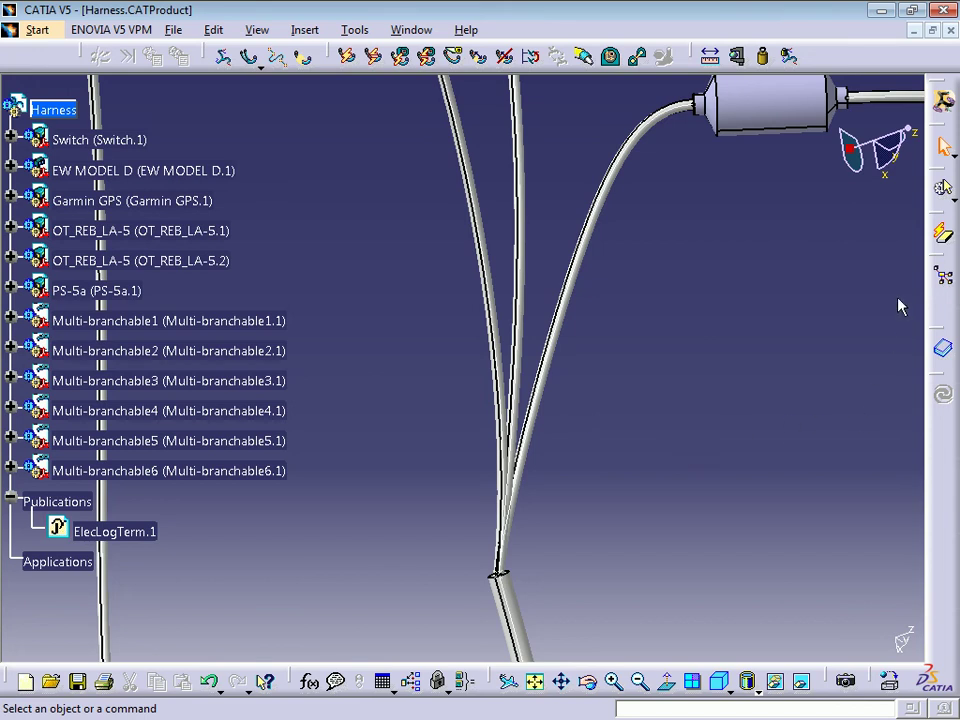
Examine in 3D the objects related to the disconnected Multi-branchable3 branch.
left_click(943, 277)
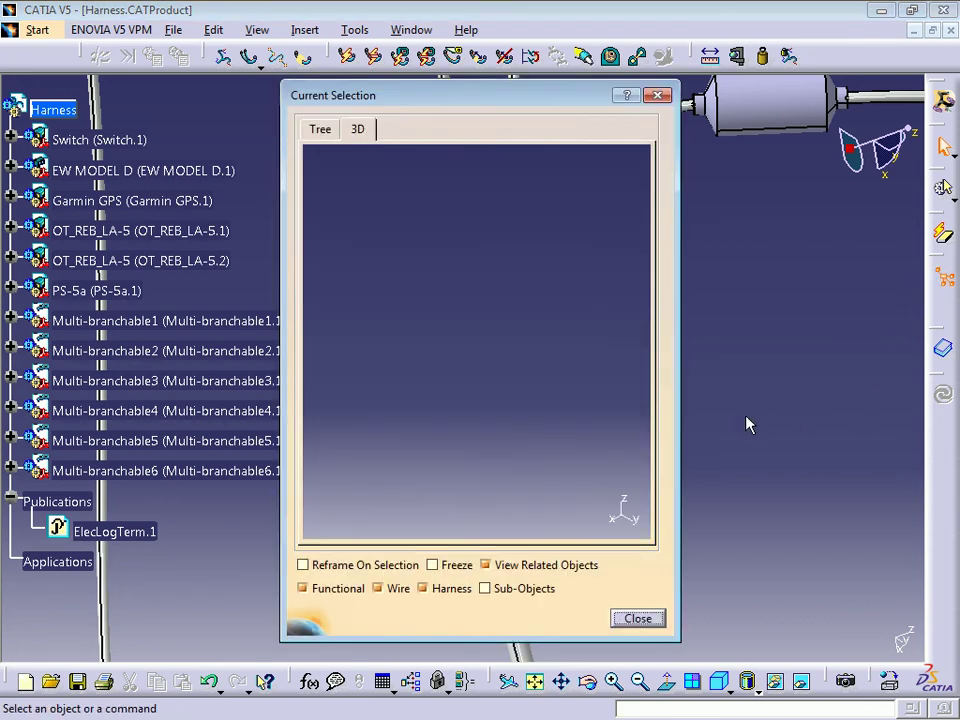
middle_click_drag(746, 416, 946, 308)
middle_click_drag(711, 316, 756, 288)
left_click(754, 280)
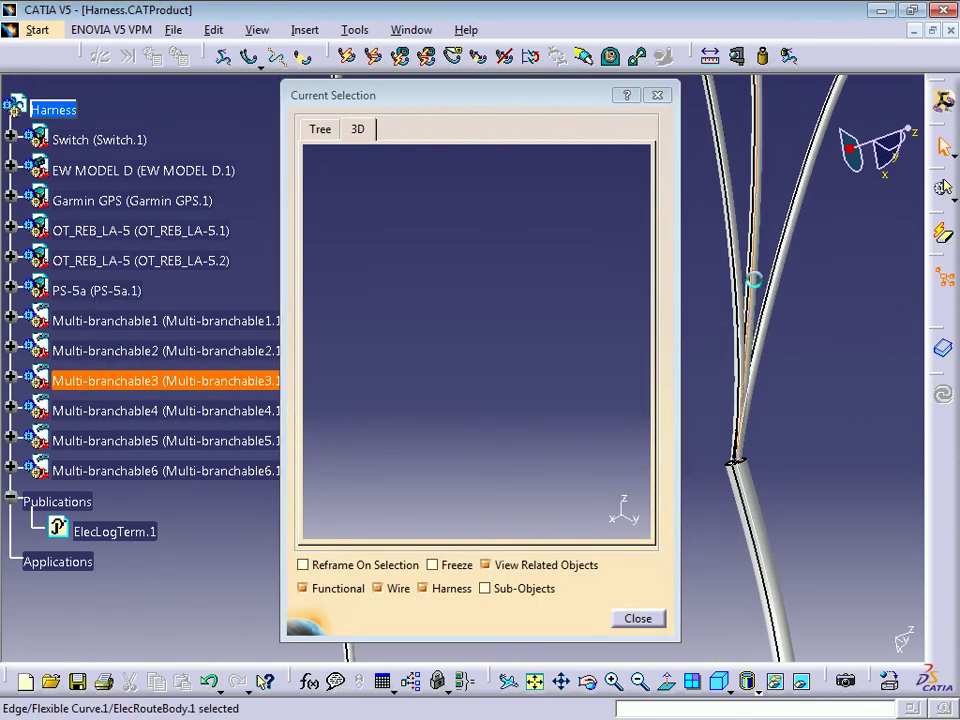
middle_click_drag(468, 446, 484, 398)
middle_click_drag(553, 319, 478, 370)
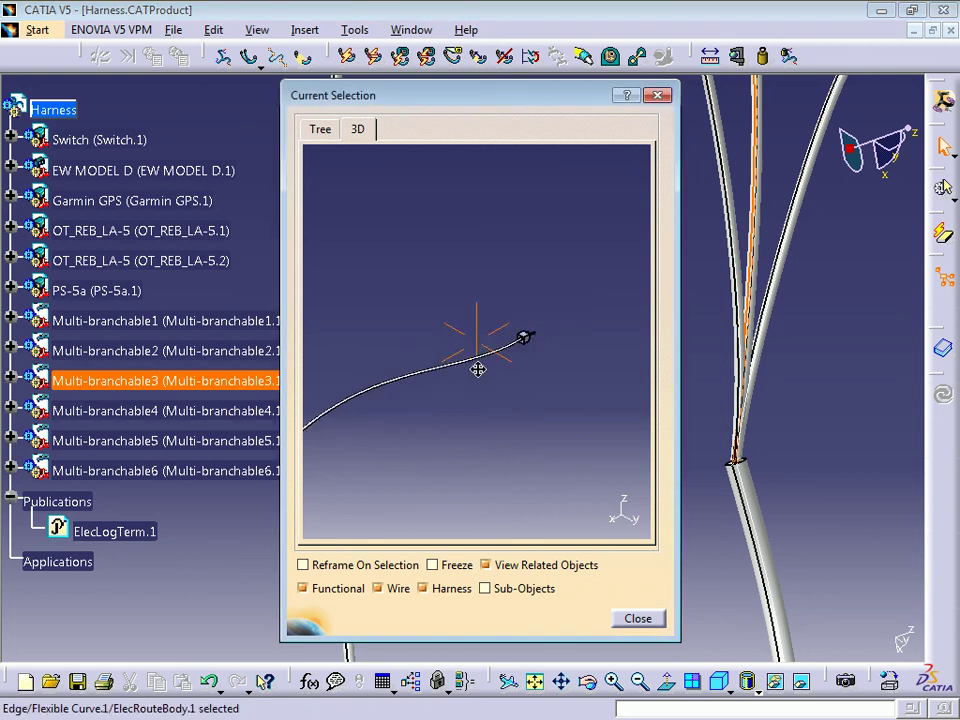
Examine in 3D the objects related to the thick Multi-branchable5 segment and close the Current Selection viewer.
left_click(755, 507)
middle_click_drag(531, 473, 645, 506)
middle_click_drag(780, 470, 773, 245)
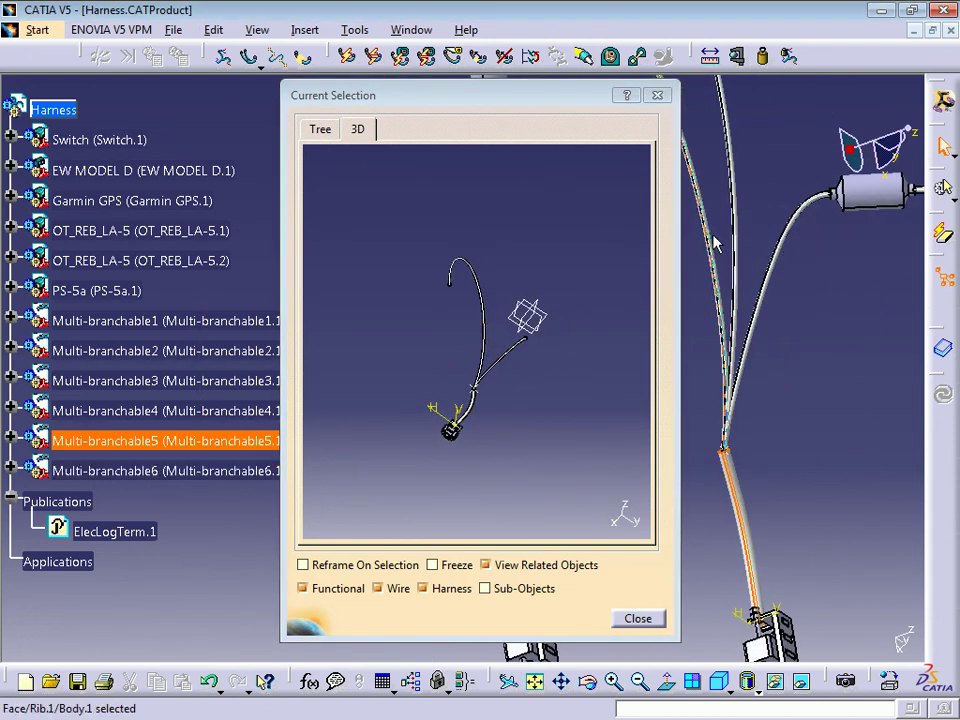
left_click(637, 621)
Connect the Multi-branchable3 bundle segment to the thick Multi-branchable5 segment at the junction, with tangency continuity created.
middle_click_drag(816, 511, 619, 429)
left_click(636, 504)
left_click(619, 443)
middle_click_drag(677, 498, 648, 448)
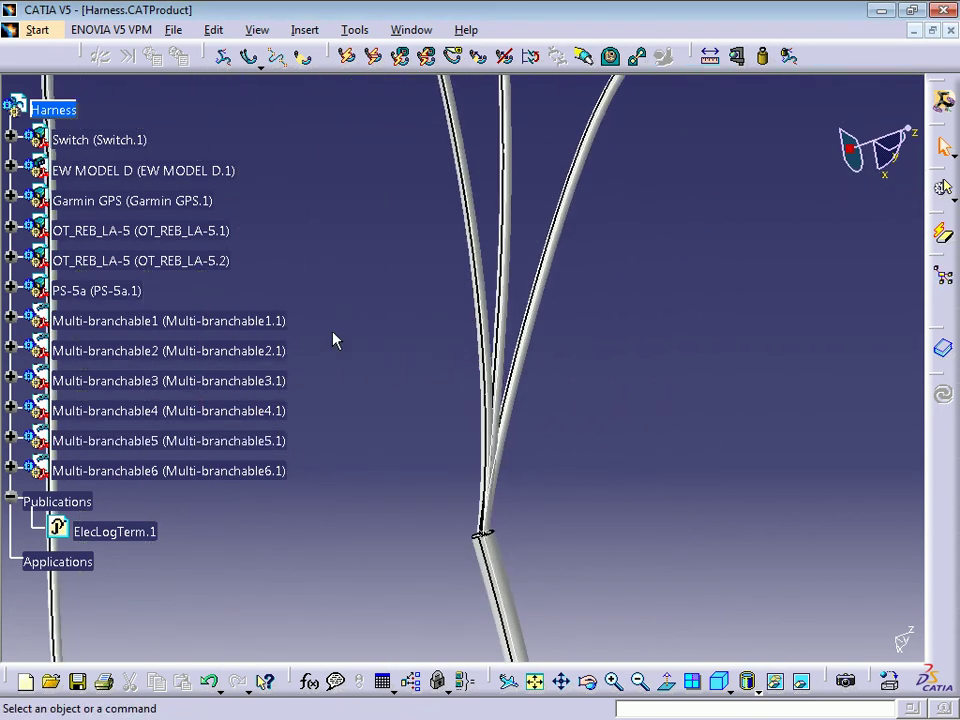
left_click(347, 58)
left_click(651, 443)
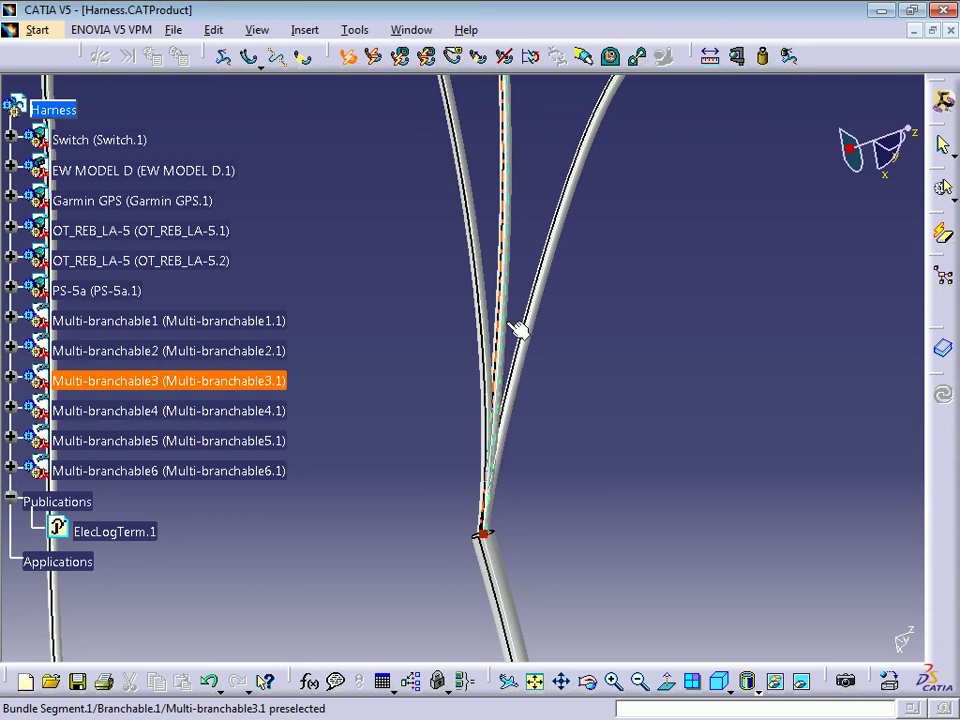
left_click(507, 294)
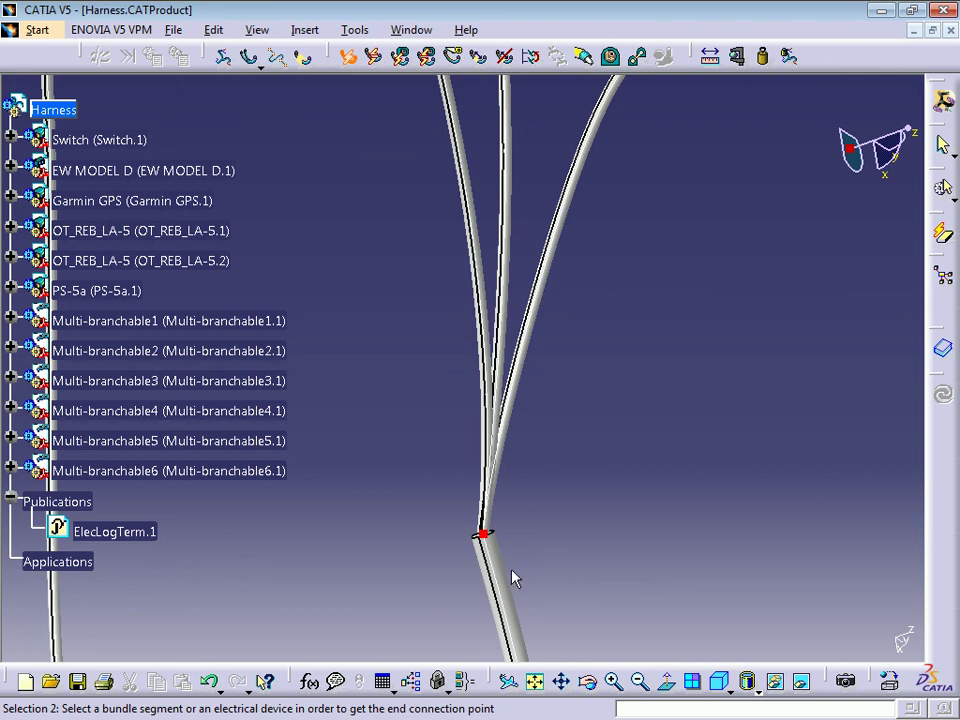
left_click(503, 545)
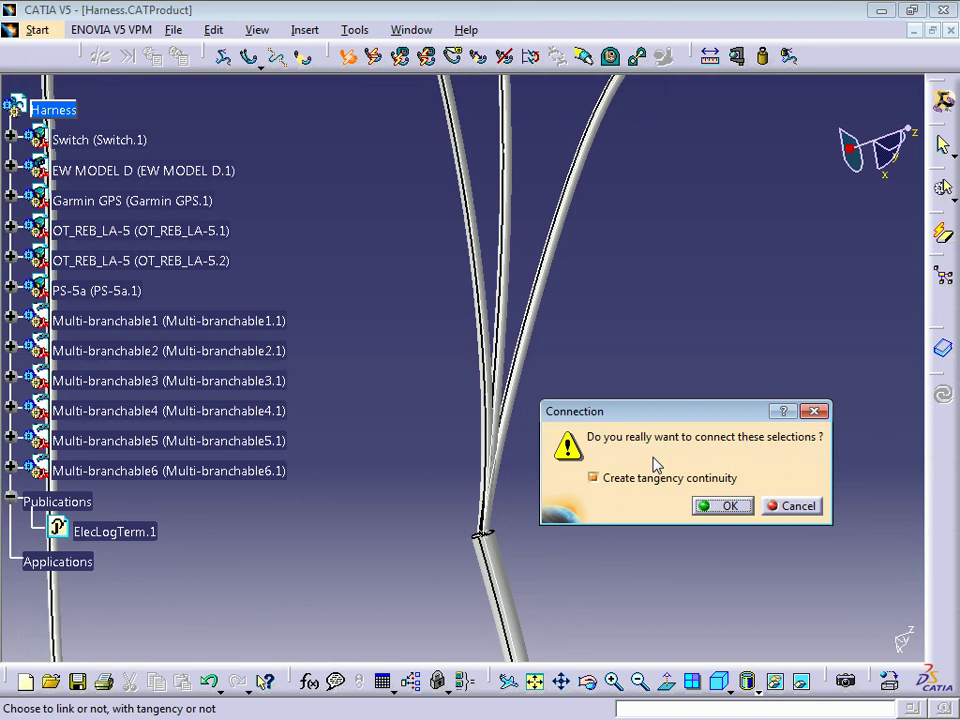
left_click(730, 506)
Examine in 3D the objects related to the reconnected Multi-branchable3 branch and close the Current Selection viewer.
middle_click_drag(690, 412, 662, 531)
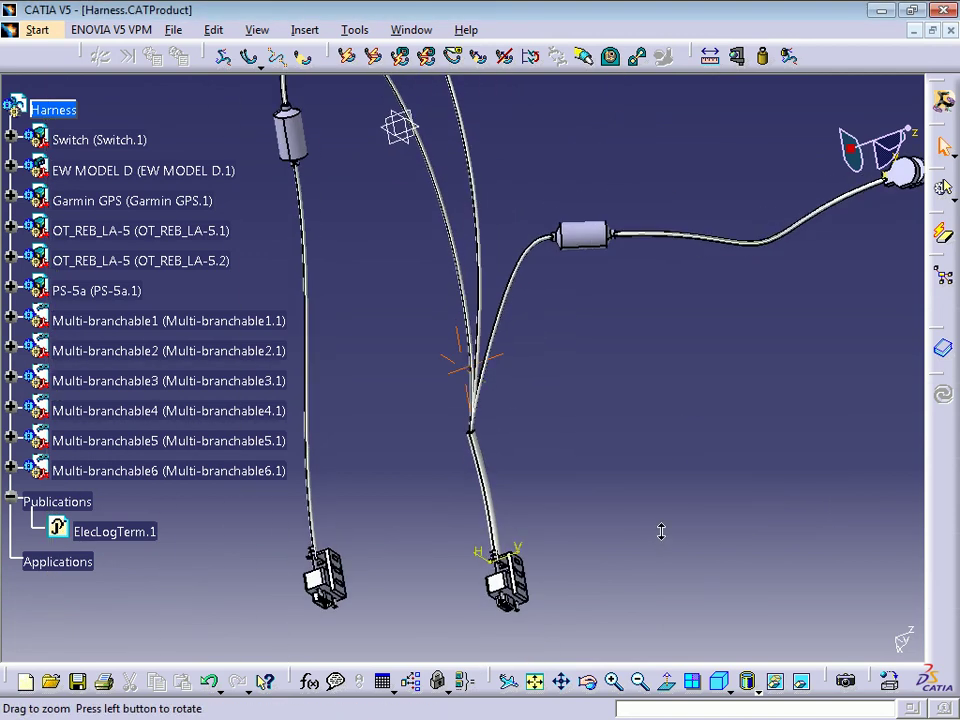
left_click(943, 280)
left_click_drag(558, 115, 254, 145)
left_click(483, 222)
mouse_move(145, 440)
middle_mouse_down()
mouse_move(189, 452)
mouse_move(178, 360)
mouse_move(129, 437)
mouse_move(154, 446)
middle_mouse_up()
middle_click_drag(321, 274, 297, 270)
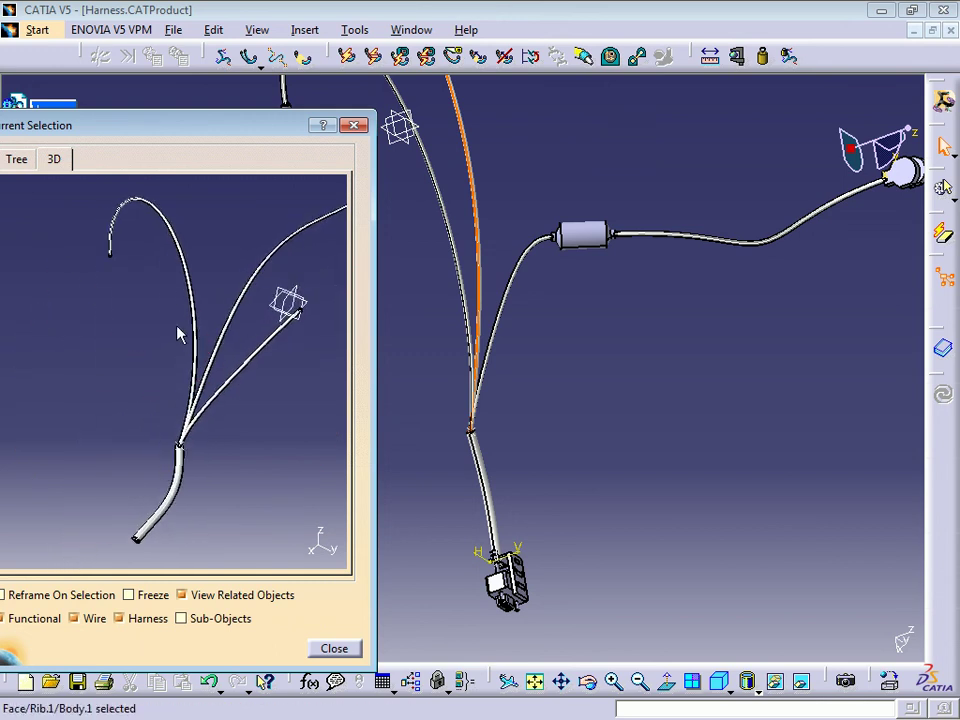
left_click(350, 652)
middle_click_drag(574, 446, 461, 409)
left_click(496, 296)
middle_click_drag(497, 257, 490, 426)
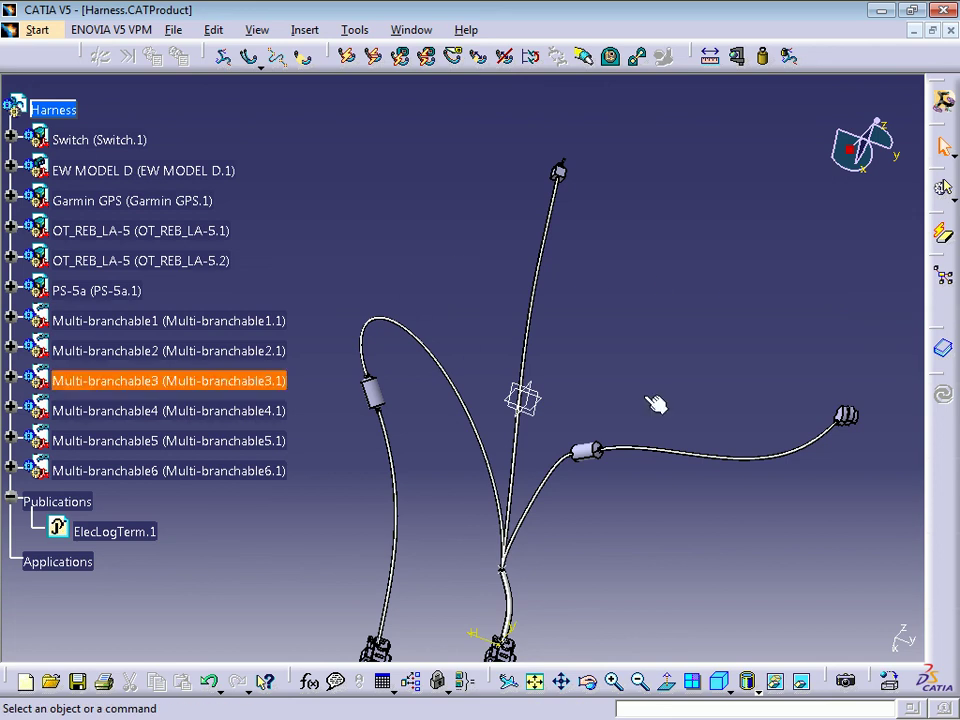
middle_click_drag(606, 273, 632, 345)
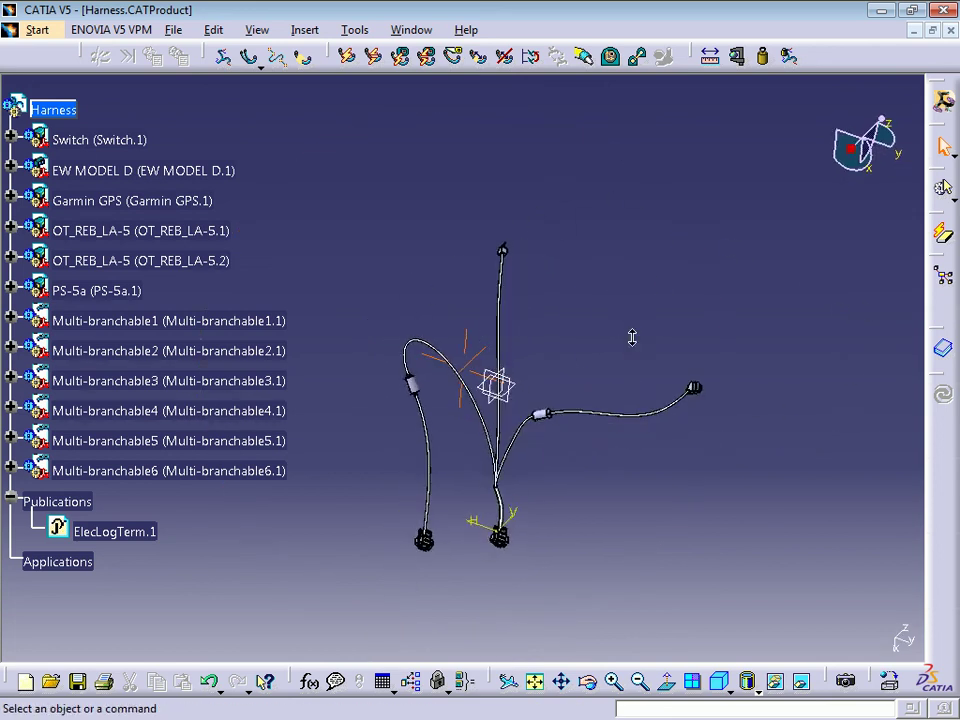